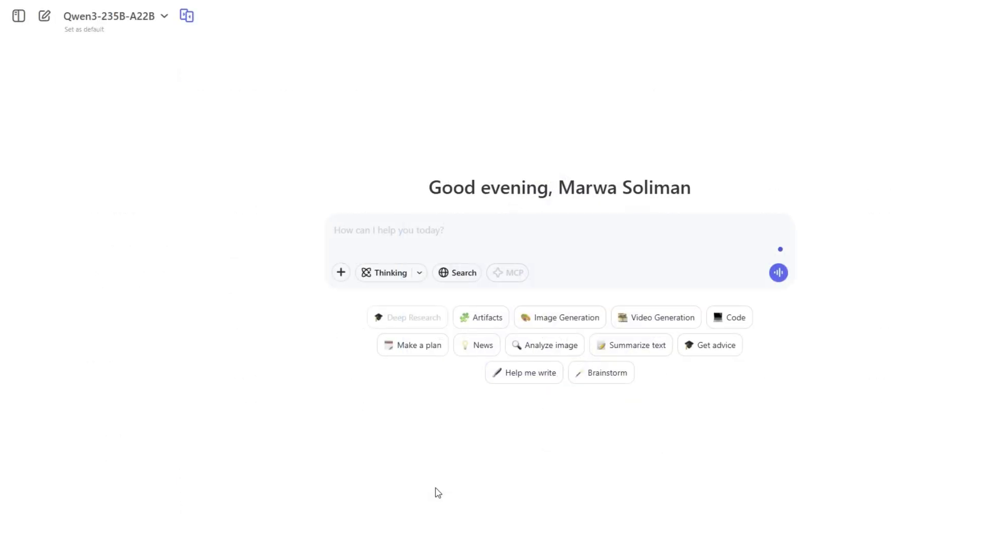
Look over the available Qwen models in the model list and return to the empty prompt
{"action": "left_click", "coordinate": [166, 21]}
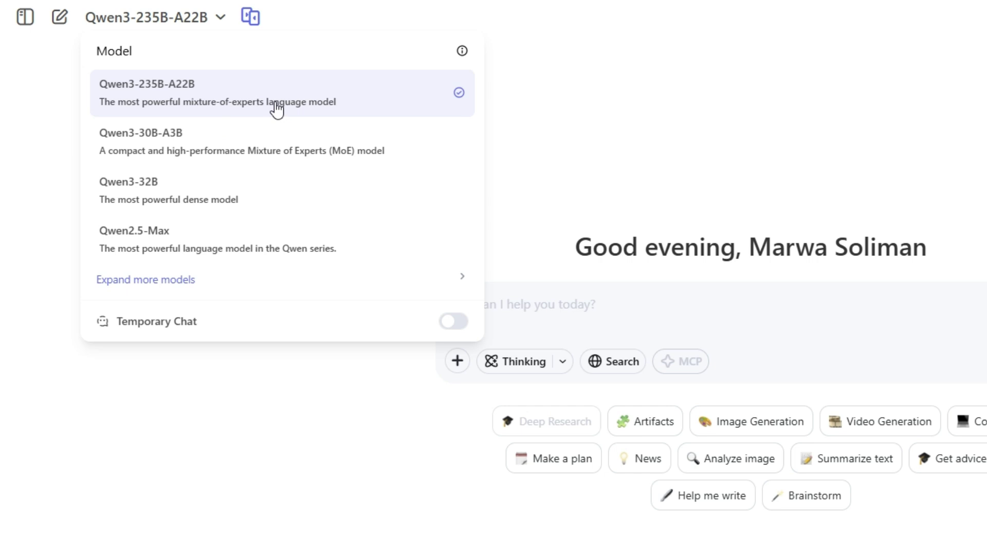
{"action": "left_click", "coordinate": [617, 107]}
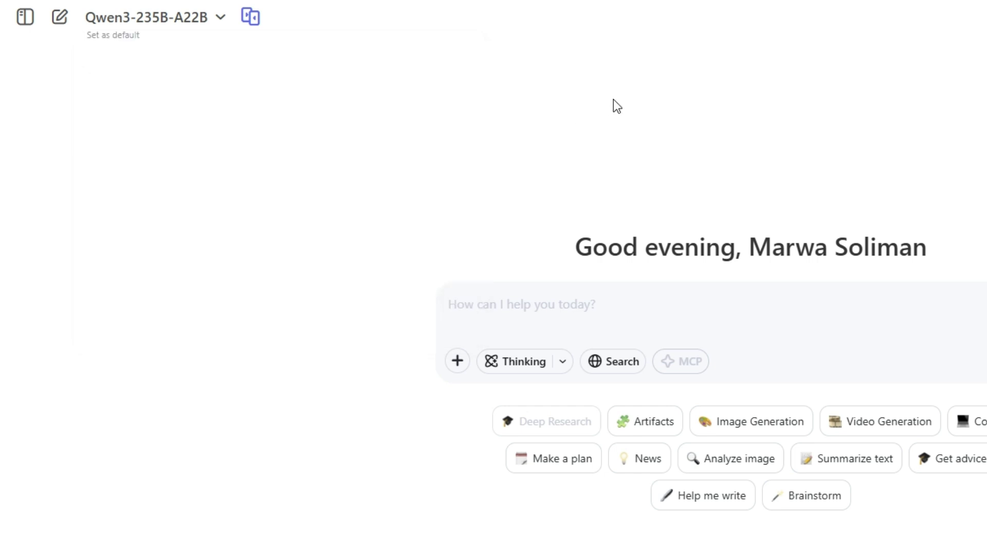
{"action": "left_click", "coordinate": [524, 320]}
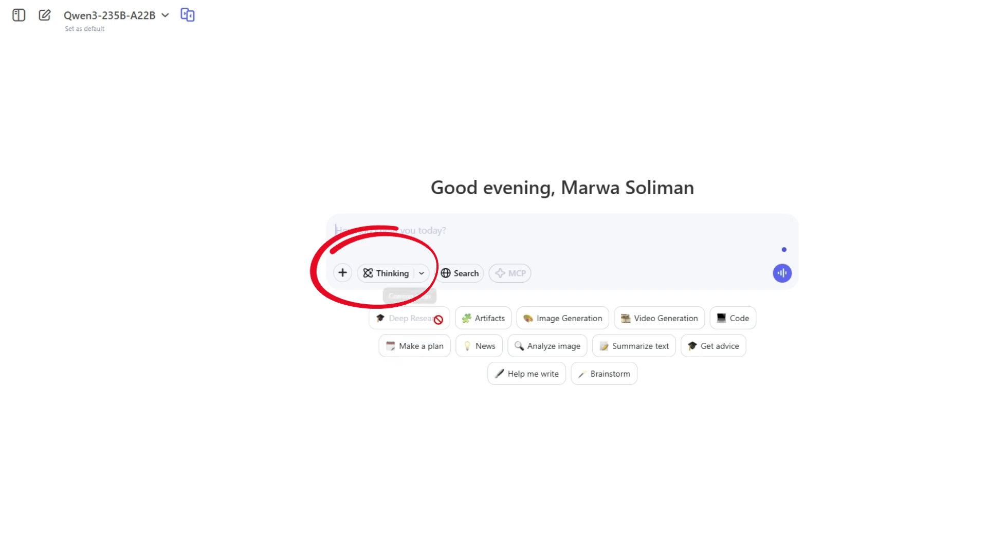
Adjust the maximum thinking length slightly in the thinking budget setting
{"action": "left_click", "coordinate": [421, 276]}
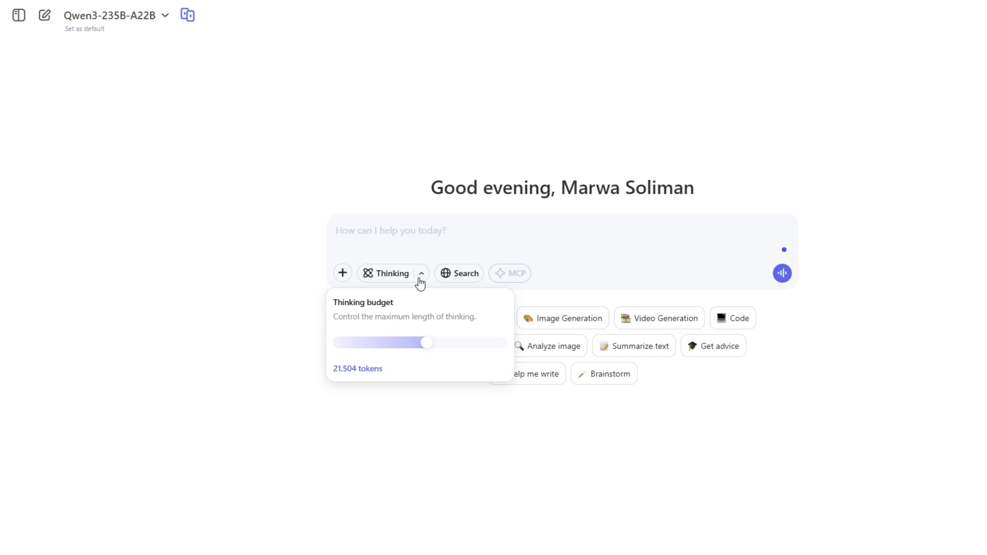
{"action": "mouse_move", "coordinate": [425, 352]}
{"action": "left_mouse_down"}
{"action": "mouse_move", "coordinate": [560, 363]}
{"action": "mouse_move", "coordinate": [434, 355]}
{"action": "left_mouse_up"}
{"action": "left_click", "coordinate": [369, 404]}
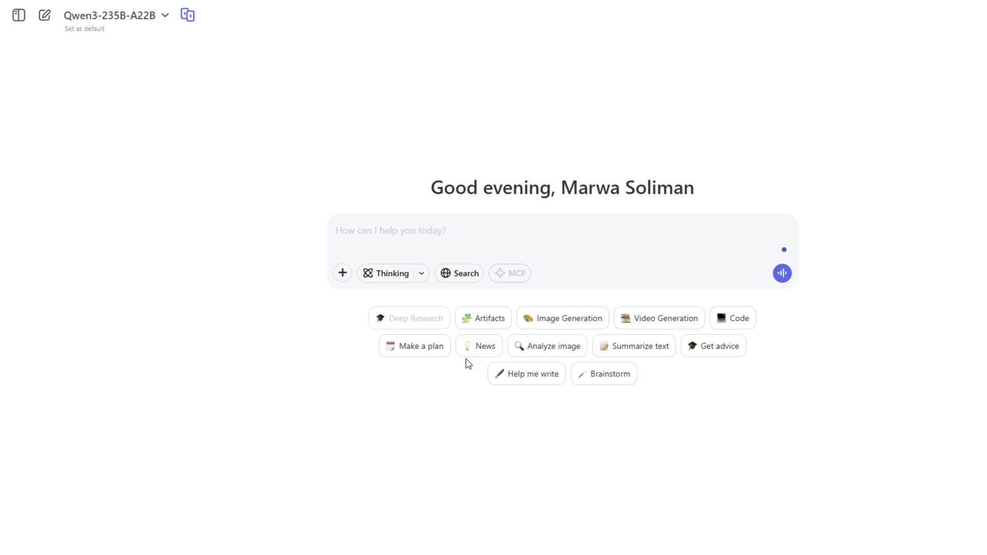
Start an image analysis with the robot picture attached and send the prompt "Give me the text prompt describe this image"
{"action": "left_click", "coordinate": [536, 351]}
{"action": "key", "text": "ctrl+v"}
{"action": "left_click_drag", "start_coordinate": [388, 259], "coordinate": [226, 254]}
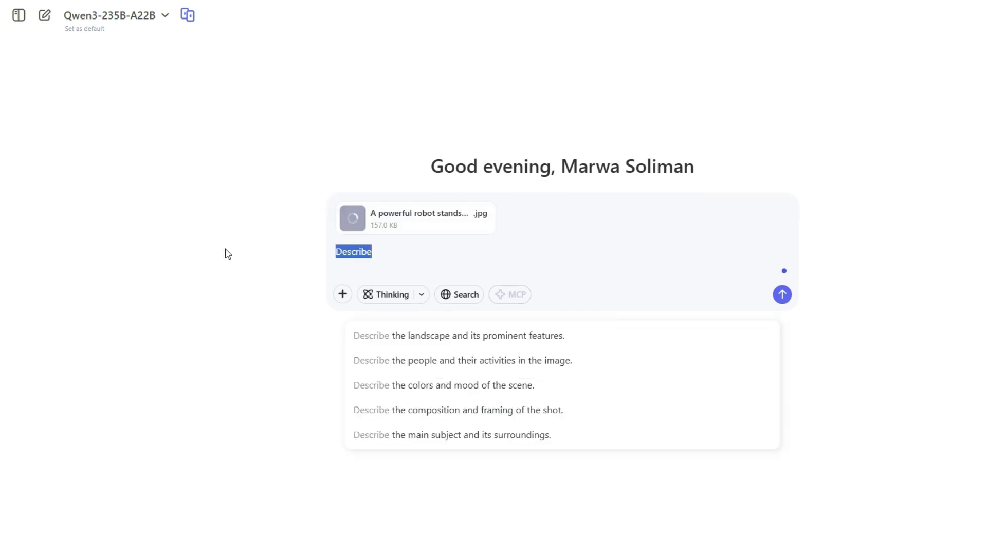
{"action": "type", "text": "G"}
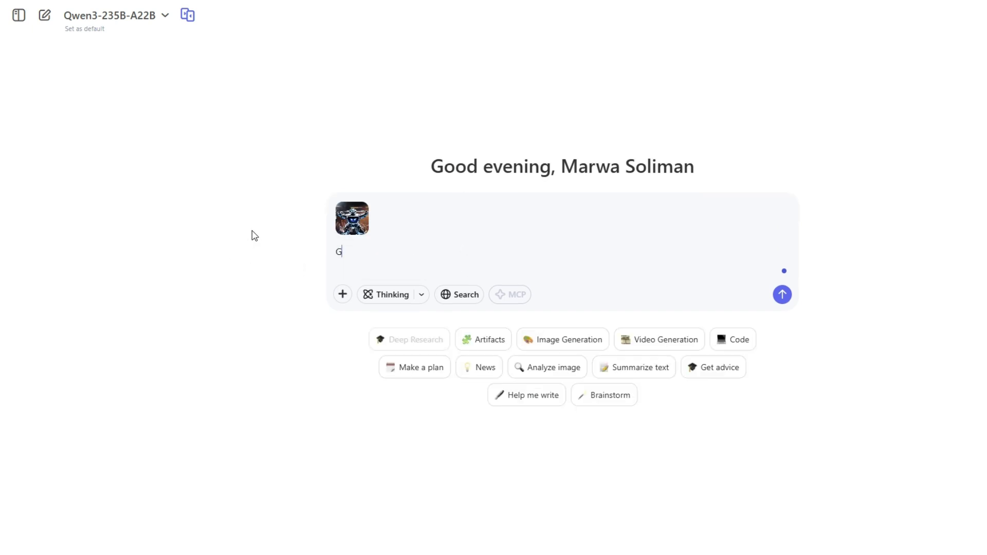
{"action": "type", "text": "ive me the text prompt describe this image"}
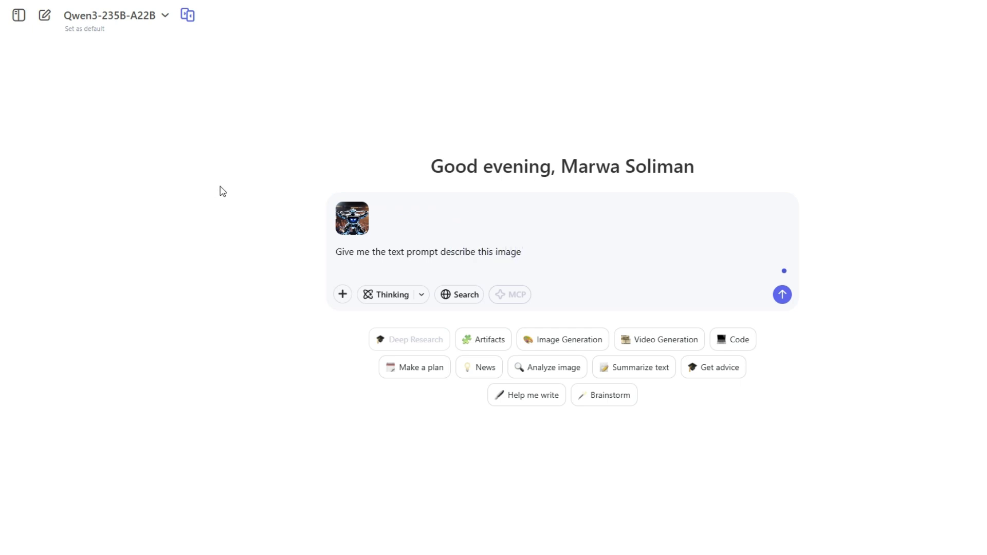
{"action": "left_click", "coordinate": [782, 295]}
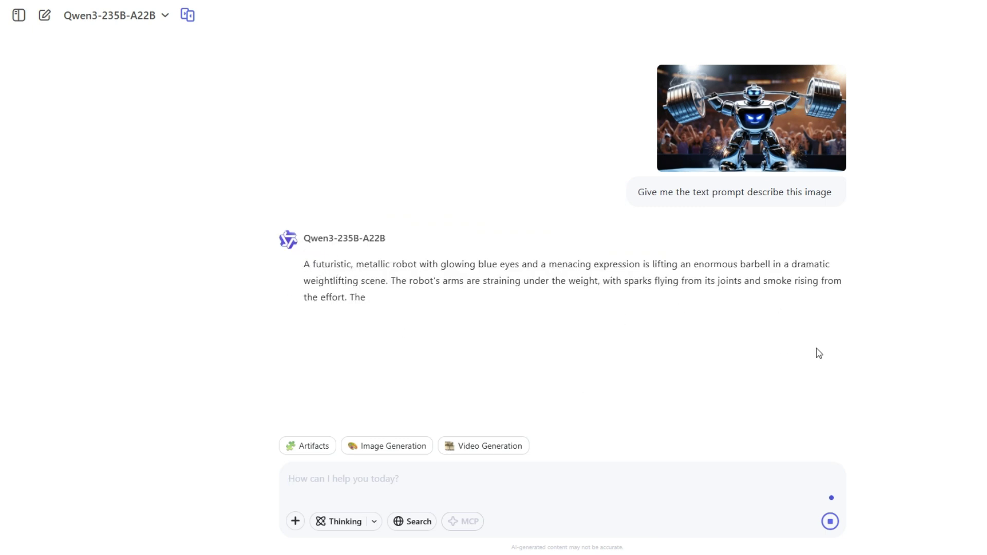
Attach the screenshot of the Gemini Advanced model menu and send it with the prompt "Describe this image"
{"action": "mouse_move", "coordinate": [803, 133]}
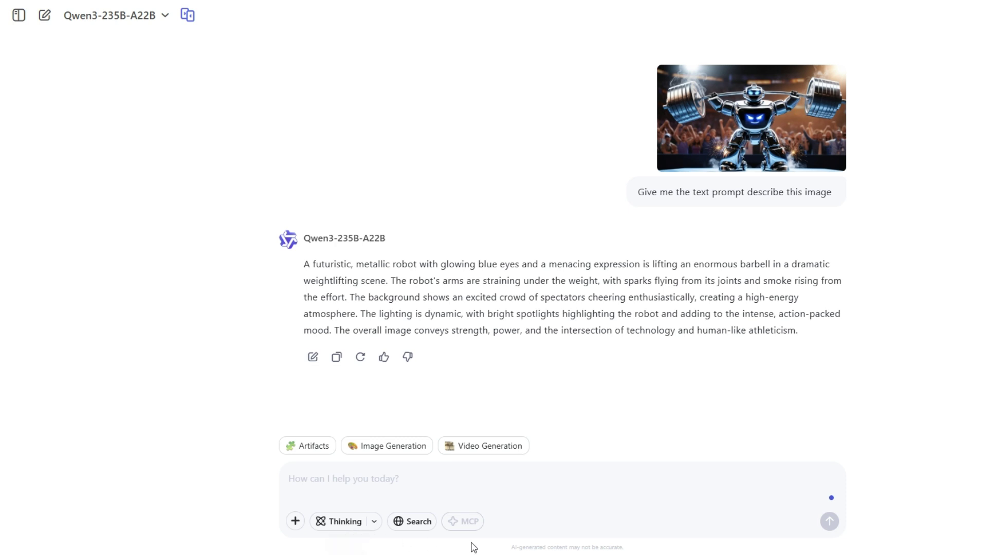
{"action": "left_click", "coordinate": [294, 522]}
{"action": "left_click", "coordinate": [332, 445]}
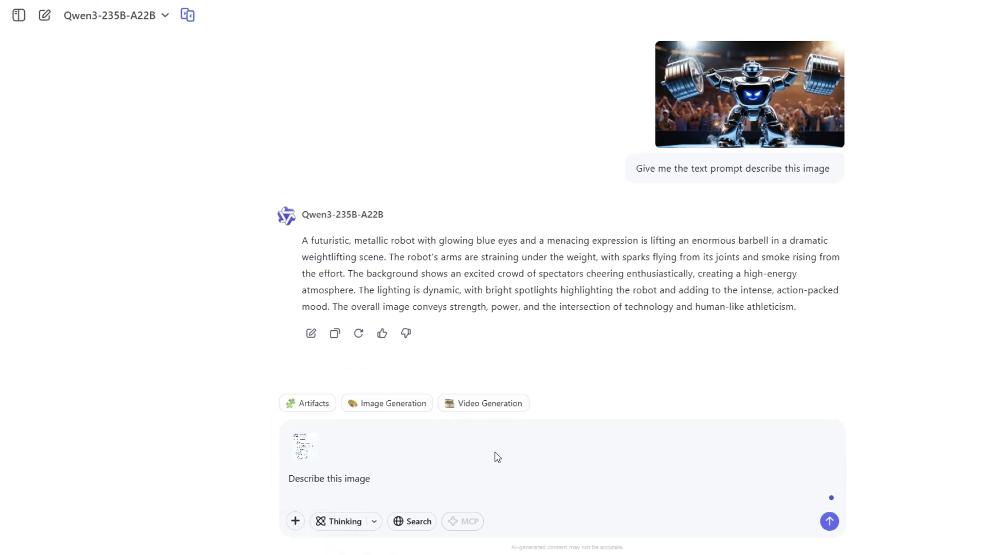
{"action": "left_click", "coordinate": [829, 522]}
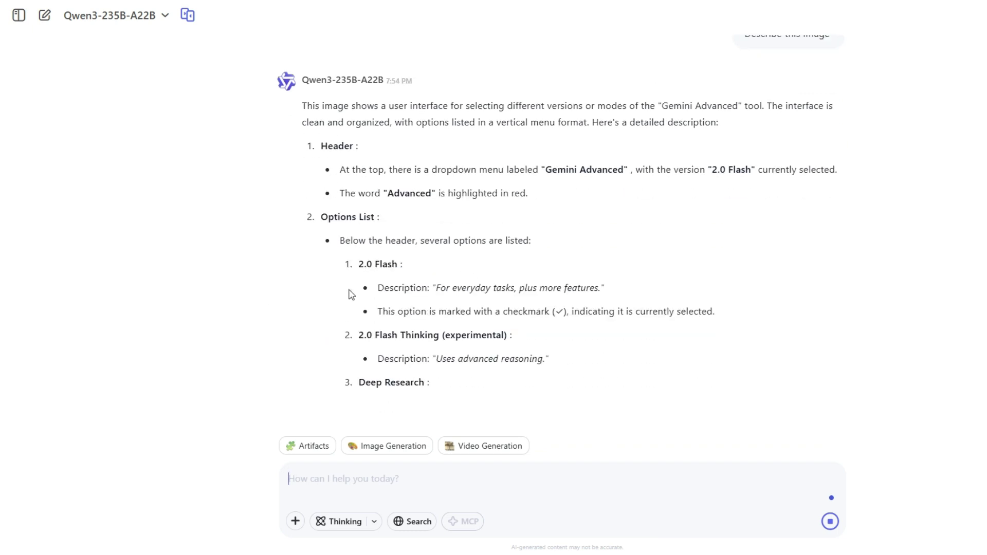
Read through the reply describing the Gemini Advanced menu screenshot and return to the start of the chat
{"action": "scroll", "coordinate": [622, 339], "scroll_direction": "up", "scroll_amount": 4}
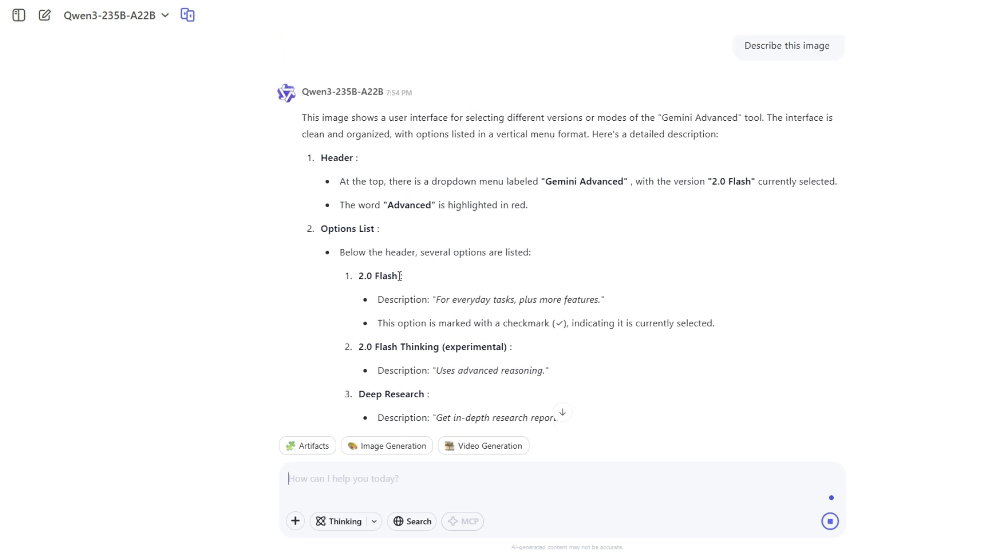
{"action": "scroll", "coordinate": [684, 216], "scroll_direction": "down", "scroll_amount": 1}
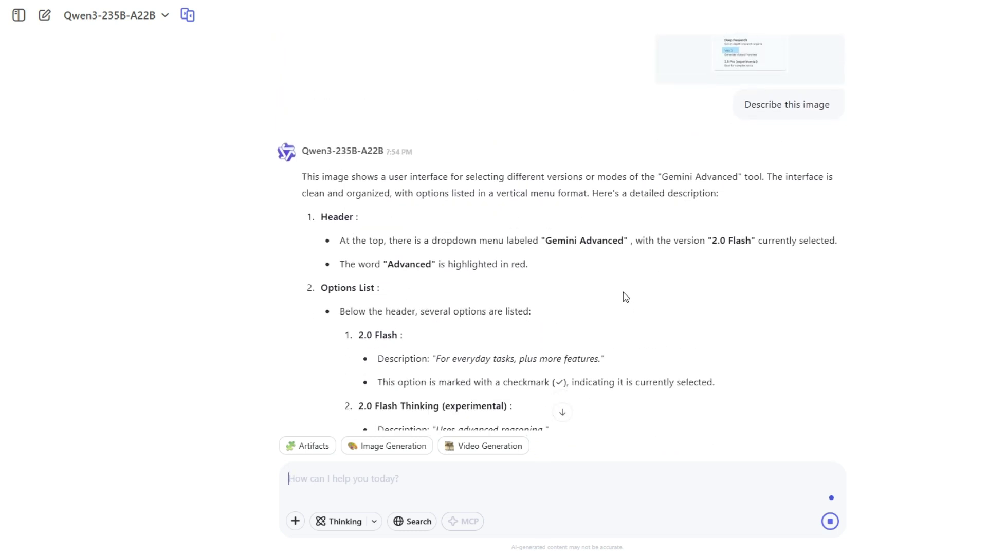
{"action": "scroll", "coordinate": [502, 301], "scroll_direction": "down", "scroll_amount": 3}
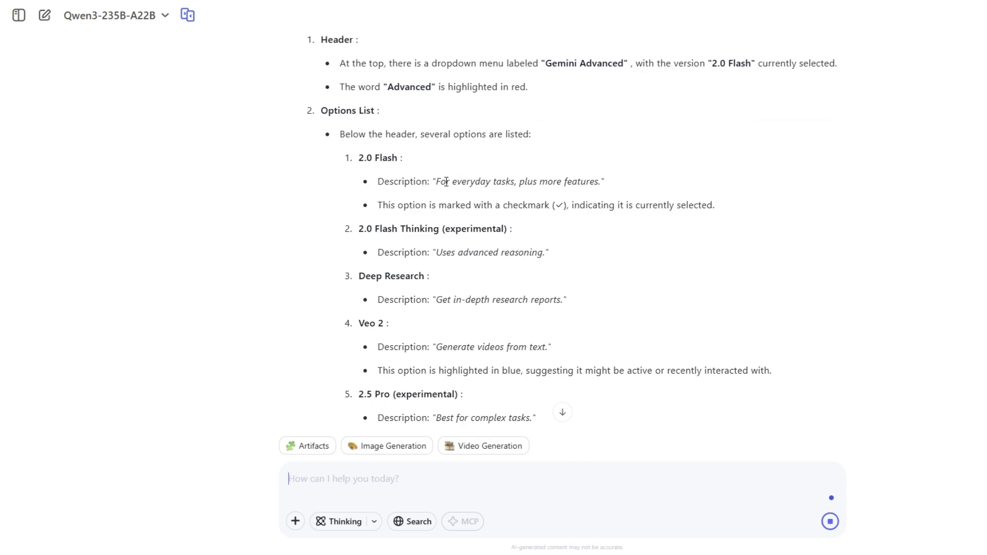
{"action": "scroll", "coordinate": [499, 370], "scroll_direction": "down", "scroll_amount": 2}
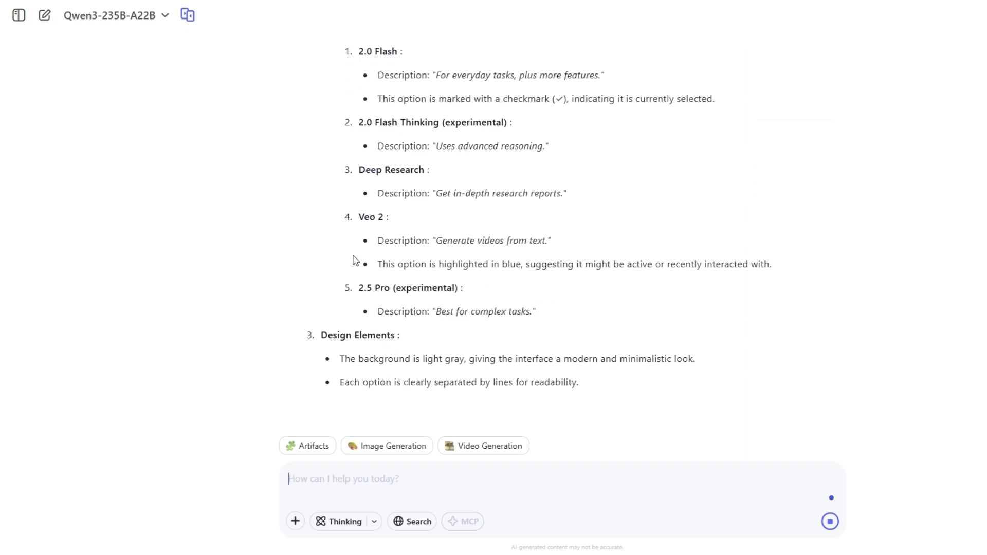
{"action": "scroll", "coordinate": [350, 247], "scroll_direction": "up", "scroll_amount": 3}
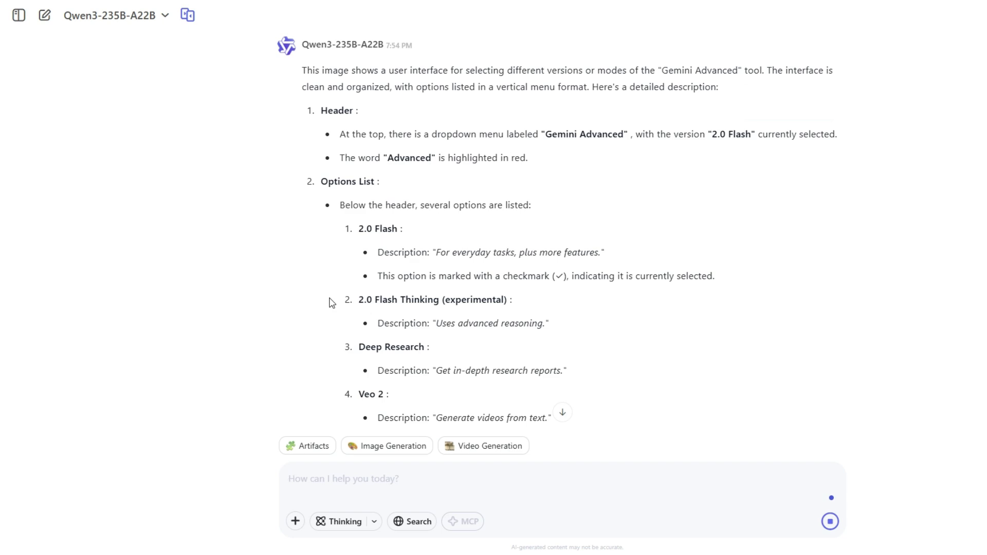
{"action": "scroll", "coordinate": [577, 302], "scroll_direction": "up", "scroll_amount": 10}
Attach the Arabic PDF about artificial intelligence's impact and send the prompt "قم باعطائي ملخص عن هذا المستند مع التركيز على اهم النقاط بشكل مفصل"
{"action": "left_click", "coordinate": [295, 521]}
{"action": "left_click", "coordinate": [309, 419]}
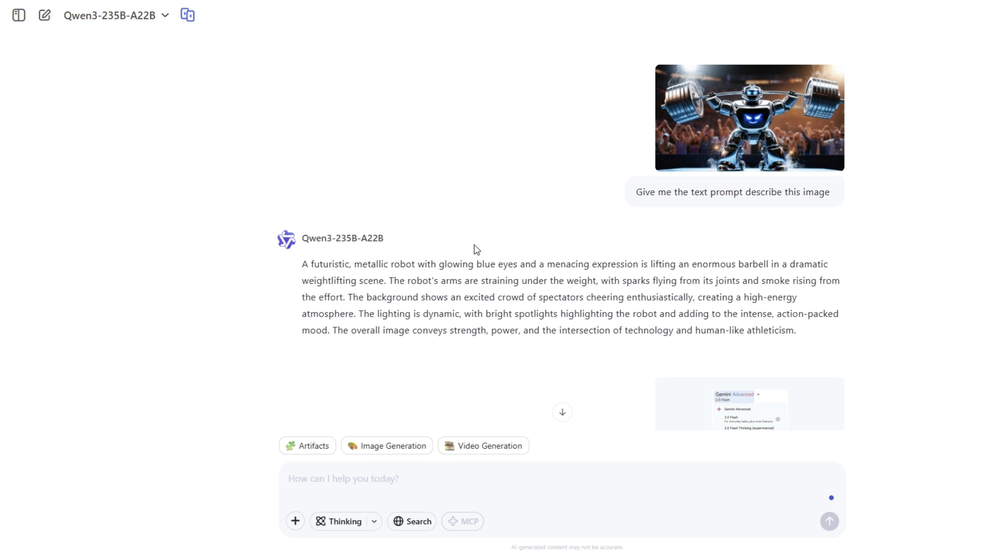
{"action": "left_click", "coordinate": [351, 479]}
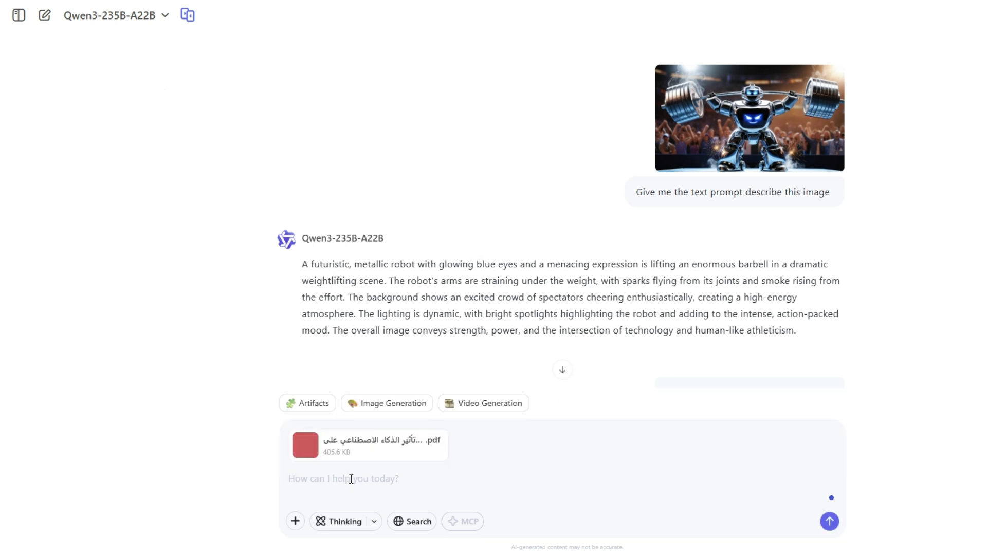
{"action": "type", "text": "قم باعطائي ملخص عن هذا المستند مع"}
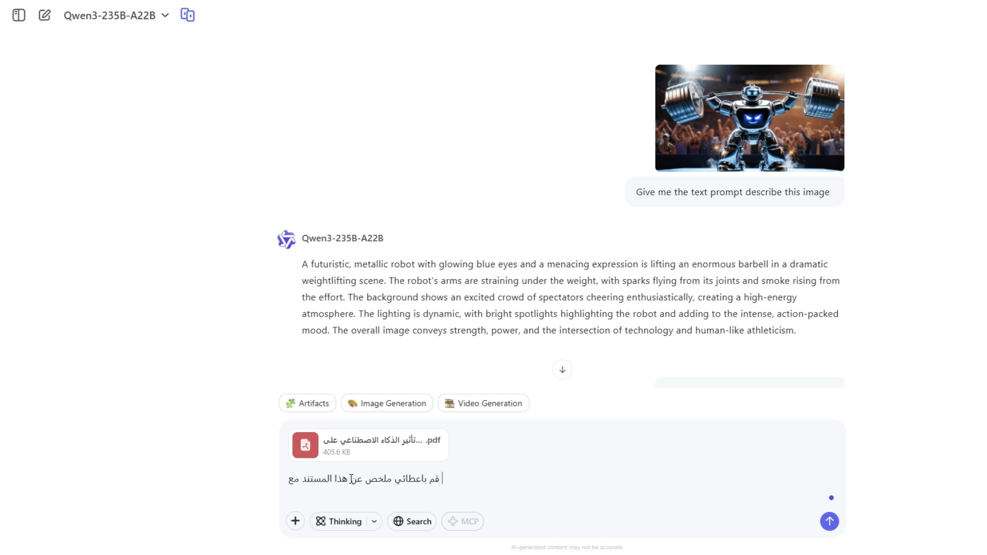
{"action": "type", "text": " التركيز"}
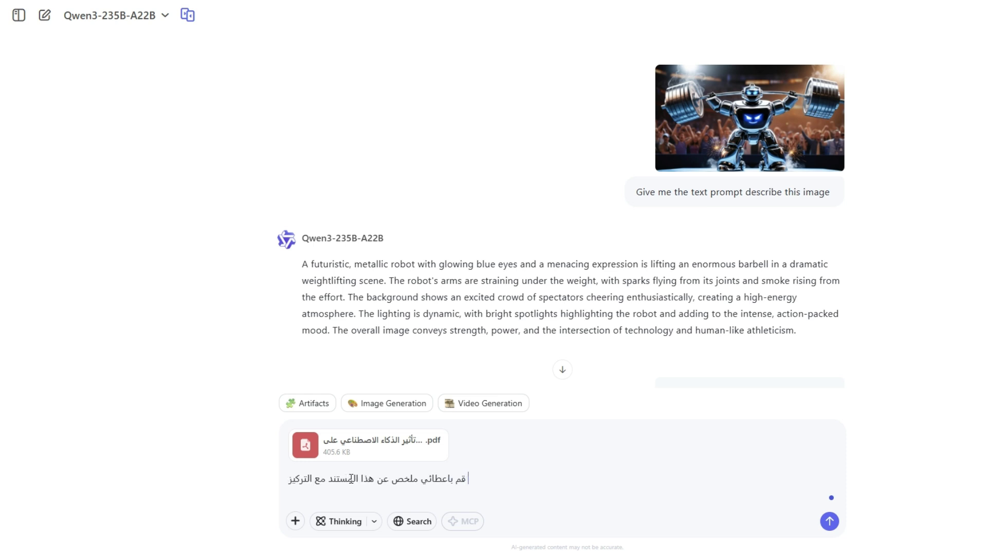
{"action": "type", "text": " على اهم ا"}
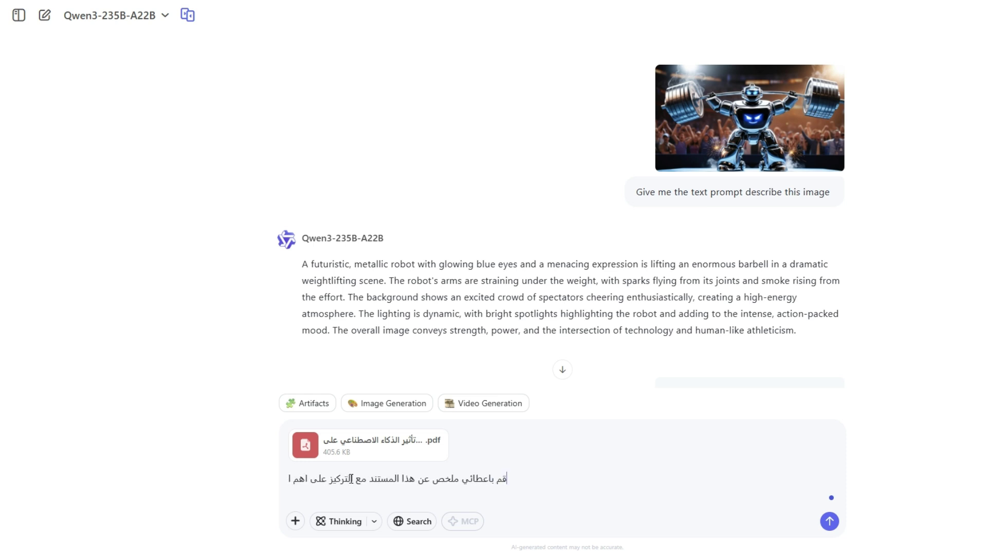
{"action": "type", "text": "لنقاط"}
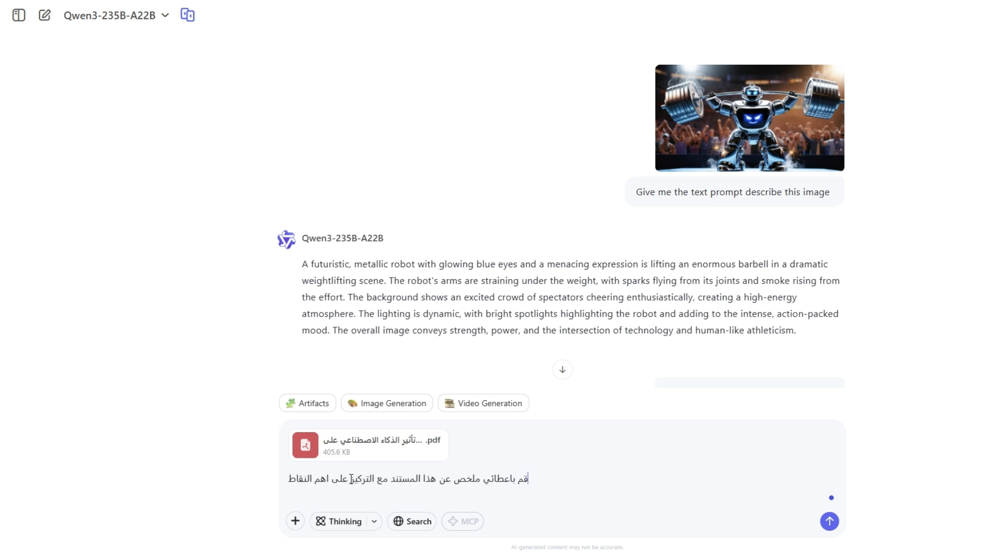
{"action": "type", "text": " بشكل م"}
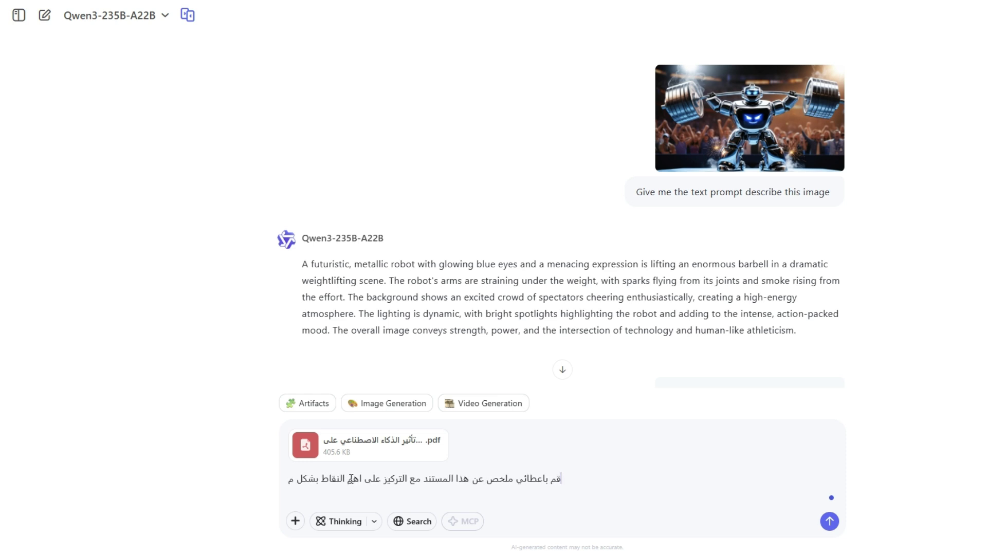
{"action": "type", "text": "فصل"}
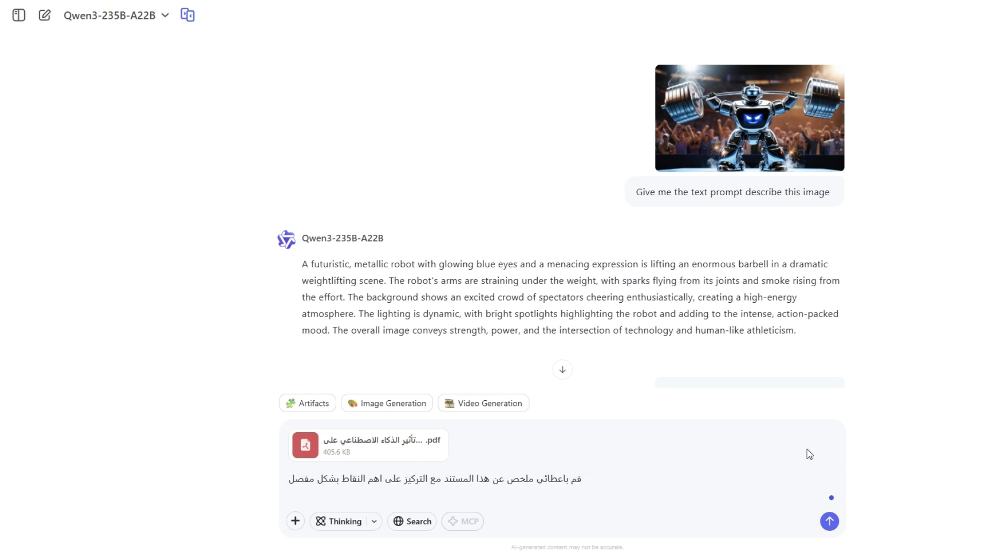
{"action": "left_click", "coordinate": [829, 521]}
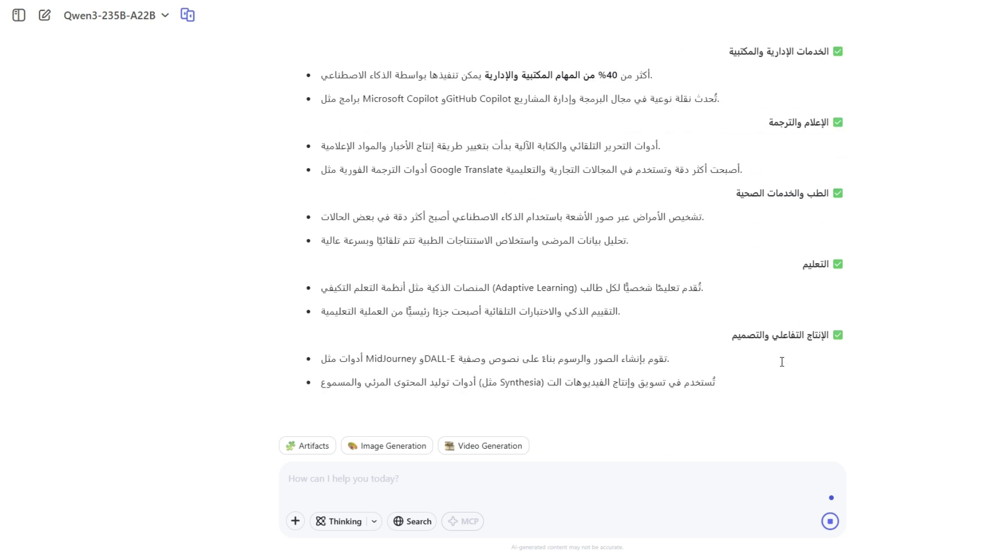
Review the detailed Arabic summary of the PDF and the slide-by-slide presentation outline in the chat
{"action": "scroll", "coordinate": [920, 246], "scroll_direction": "up", "scroll_amount": 15}
{"action": "scroll", "coordinate": [710, 338], "scroll_direction": "down", "scroll_amount": 12}
{"action": "scroll", "coordinate": [679, 337], "scroll_direction": "down", "scroll_amount": 3}
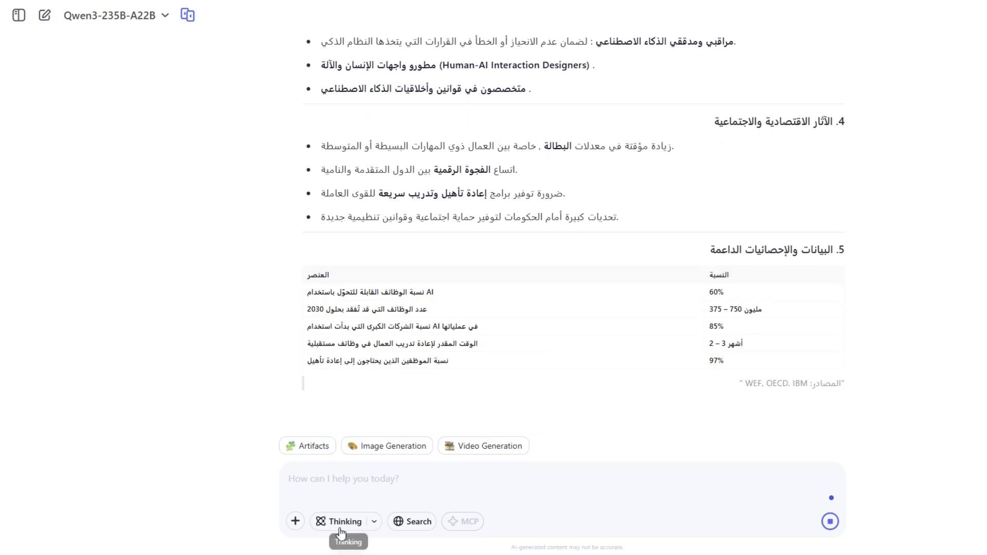
{"action": "scroll", "coordinate": [413, 259], "scroll_direction": "up", "scroll_amount": 15}
{"action": "scroll", "coordinate": [414, 259], "scroll_direction": "up", "scroll_amount": 7}
{"action": "scroll", "coordinate": [413, 260], "scroll_direction": "down", "scroll_amount": 6}
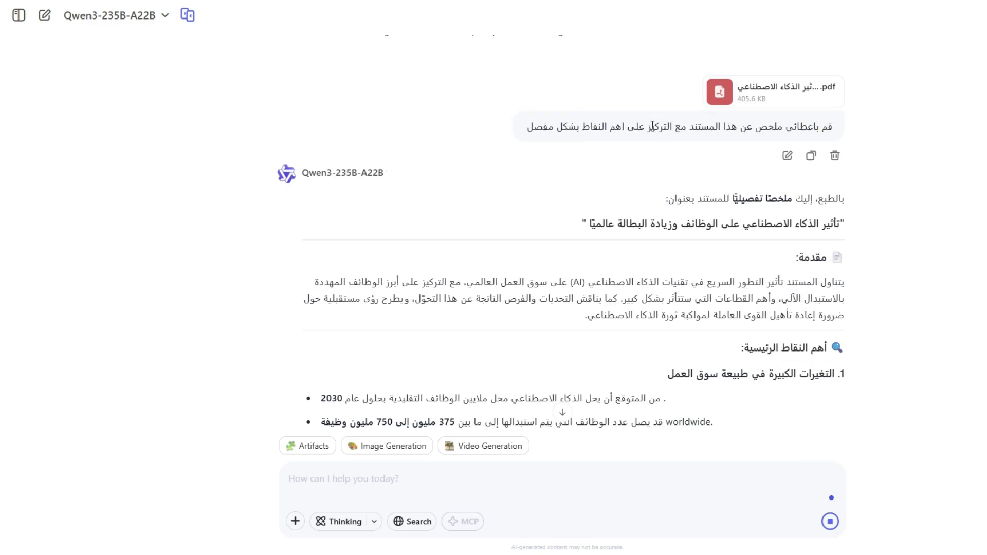
{"action": "triple_click", "coordinate": [652, 125]}
{"action": "scroll", "coordinate": [517, 366], "scroll_direction": "down", "scroll_amount": 10}
{"action": "scroll", "coordinate": [517, 366], "scroll_direction": "down", "scroll_amount": 15}
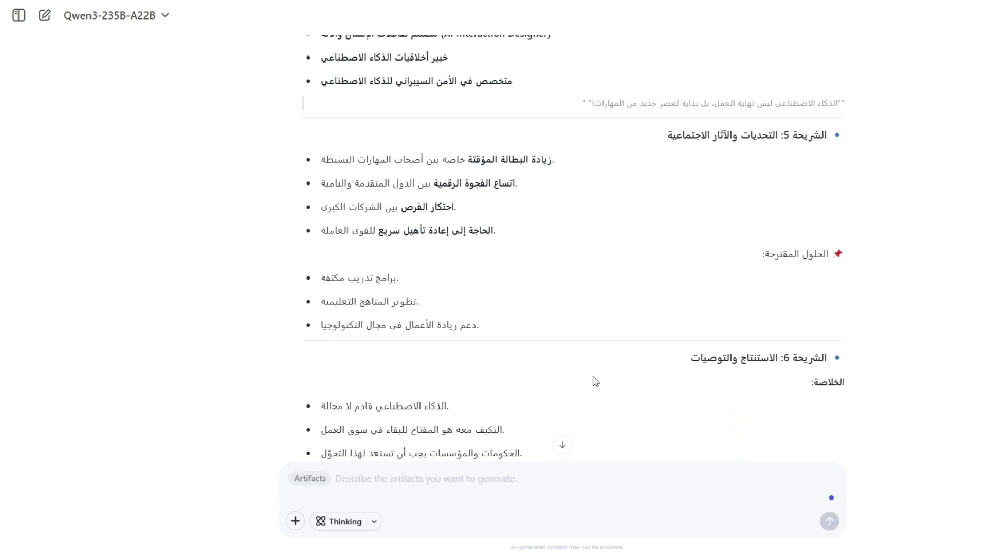
{"action": "scroll", "coordinate": [595, 382], "scroll_direction": "up", "scroll_amount": 20}
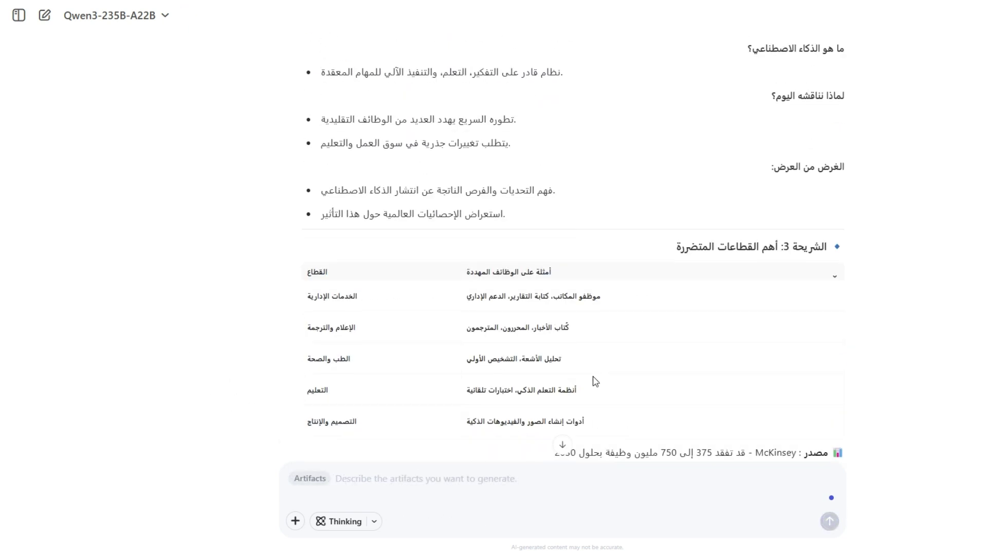
{"action": "scroll", "coordinate": [303, 445], "scroll_direction": "up", "scroll_amount": 20}
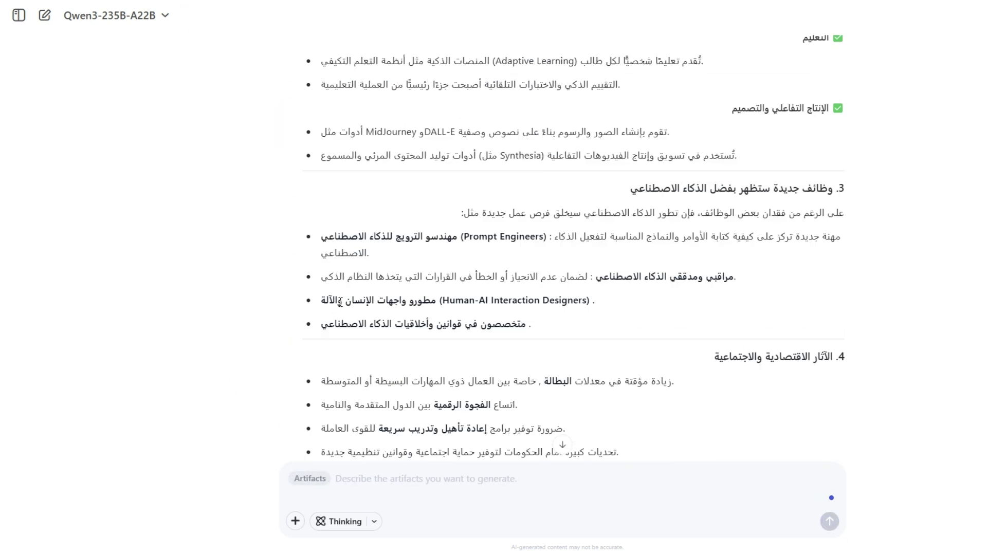
Enable Thinking, start a new Artifacts chat and enter the prompt "قم بعمل عرض تقديمي بوربوينت من هذا المستند"
{"action": "left_click", "coordinate": [336, 521]}
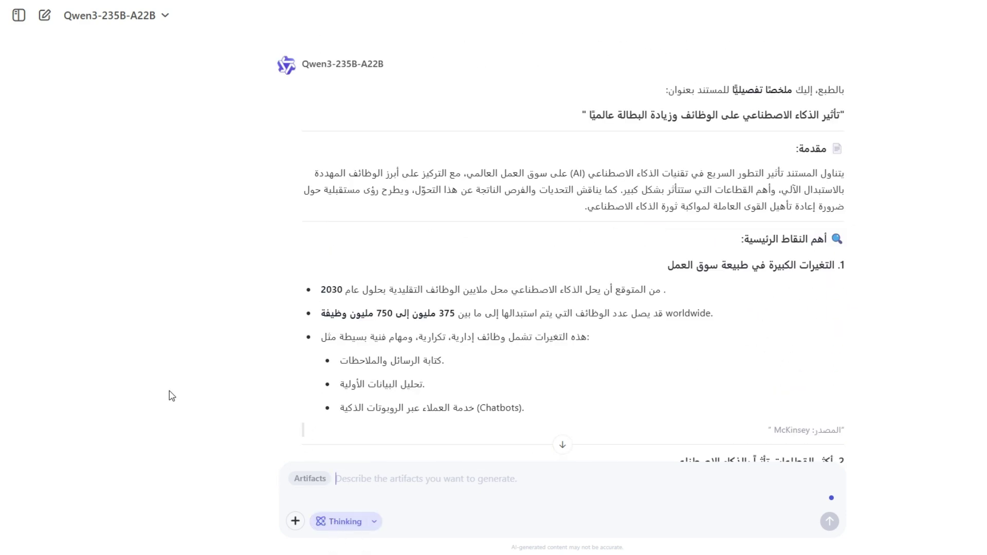
{"action": "left_click", "coordinate": [45, 15]}
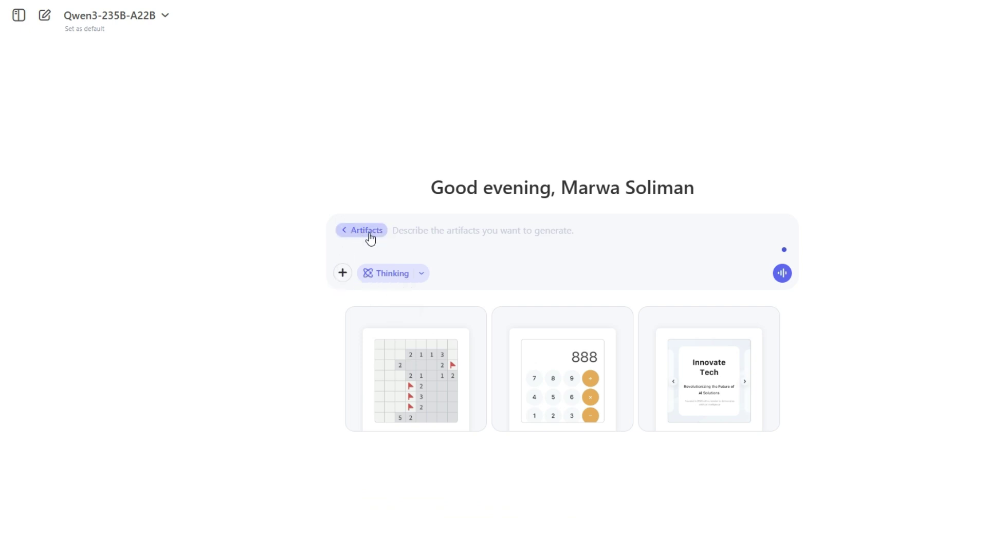
{"action": "type", "text": "قم بعمل عر"}
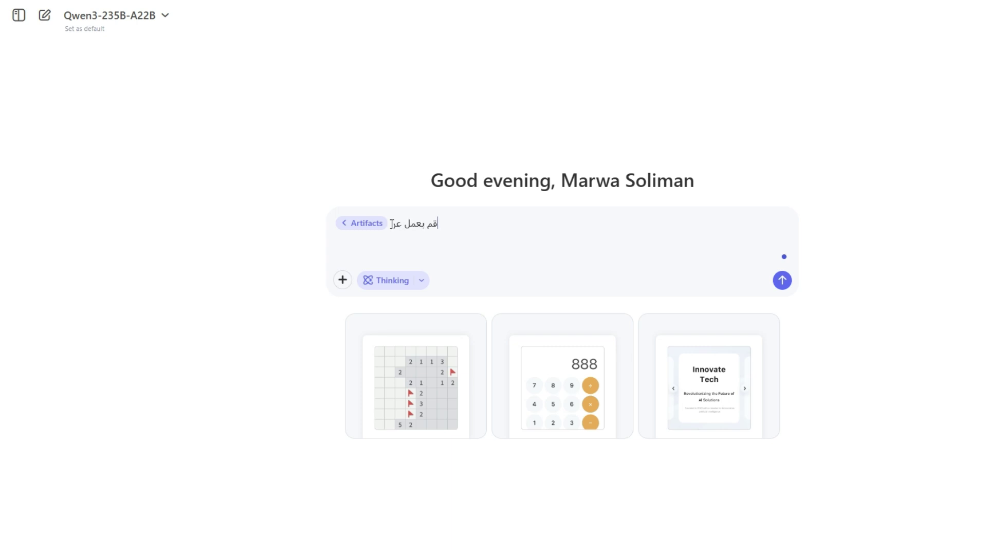
{"action": "type", "text": "ض تقديمي بوربوينت"}
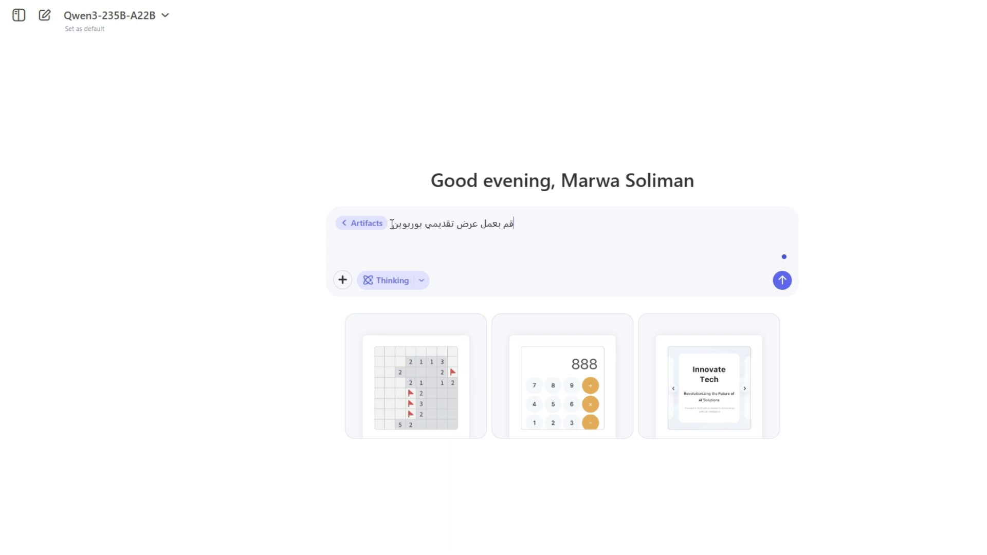
{"action": "type", "text": " من ه"}
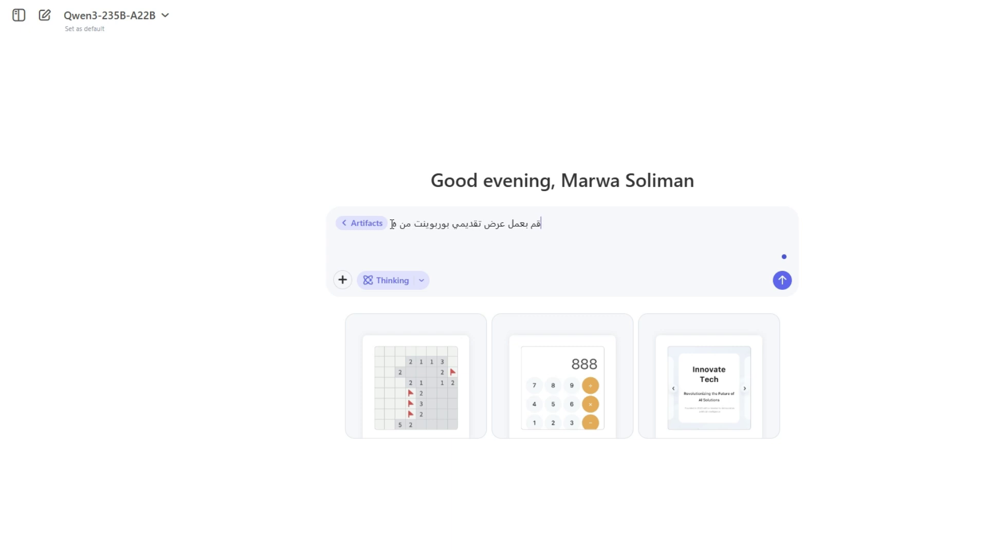
{"action": "type", "text": "ذا المستند"}
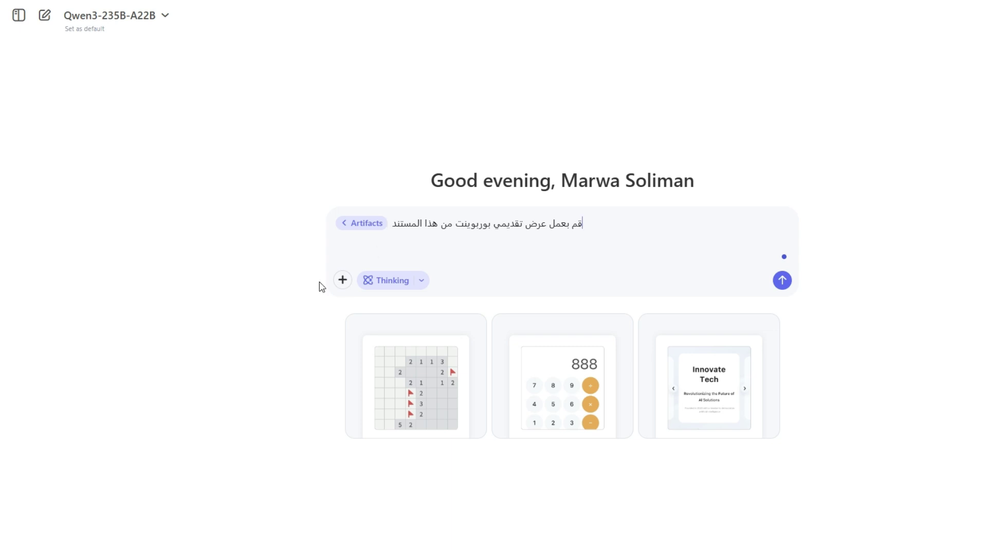
Attach the Arabic PDF about artificial intelligence's impact, set the thinking budget to 12,288 tokens and send the prompt
{"action": "left_click", "coordinate": [345, 279]}
{"action": "left_click", "coordinate": [376, 310]}
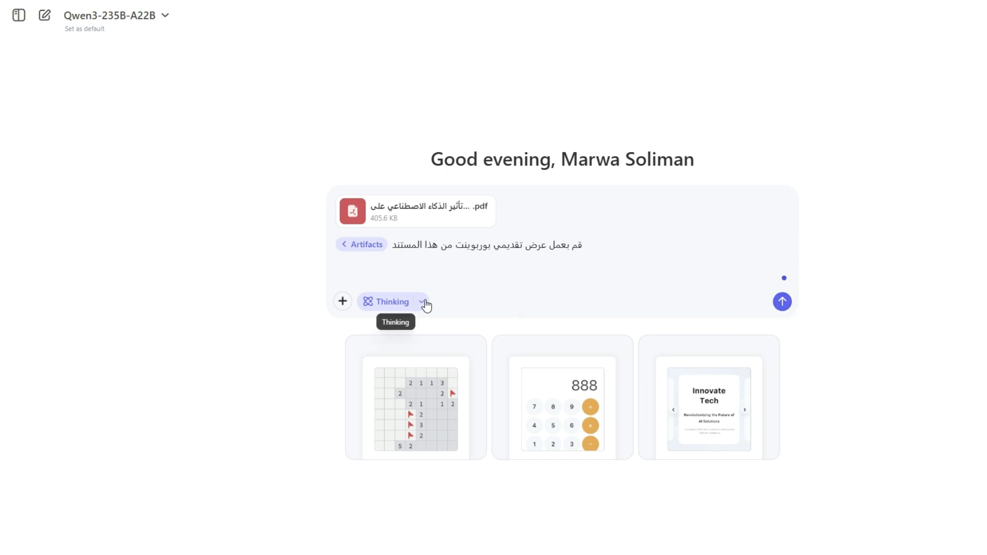
{"action": "left_click", "coordinate": [422, 302]}
{"action": "left_click_drag", "start_coordinate": [430, 371], "coordinate": [390, 379]}
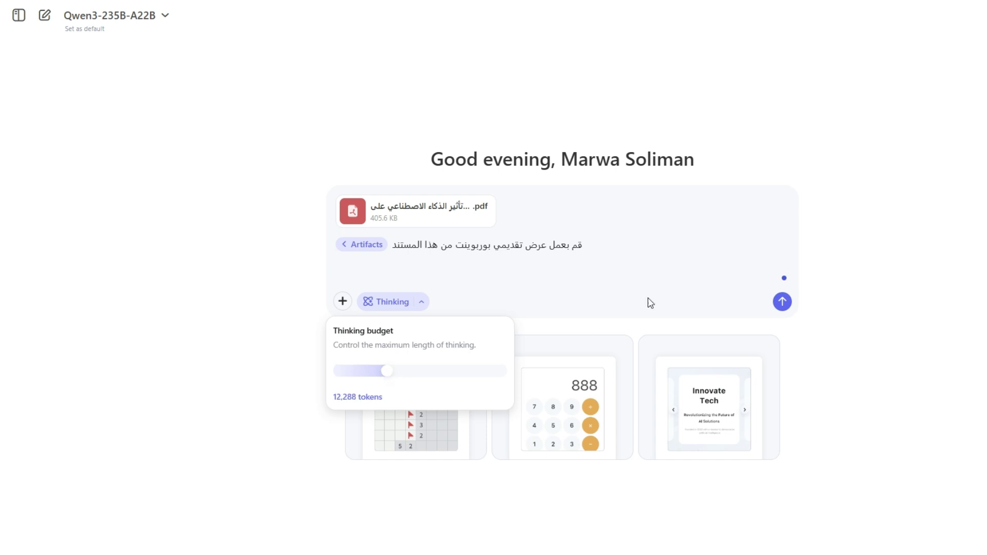
{"action": "left_click", "coordinate": [782, 302]}
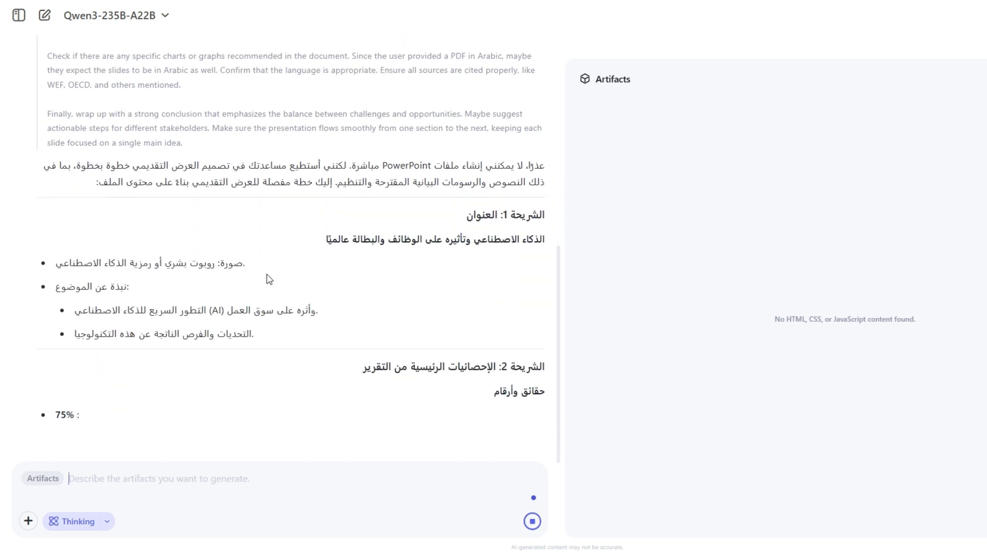
Review the slide outline and send the follow-up prompt "convert these slides by using HTML CSS and JavaScript to webpage"
{"action": "scroll", "coordinate": [432, 289], "scroll_direction": "up", "scroll_amount": 2}
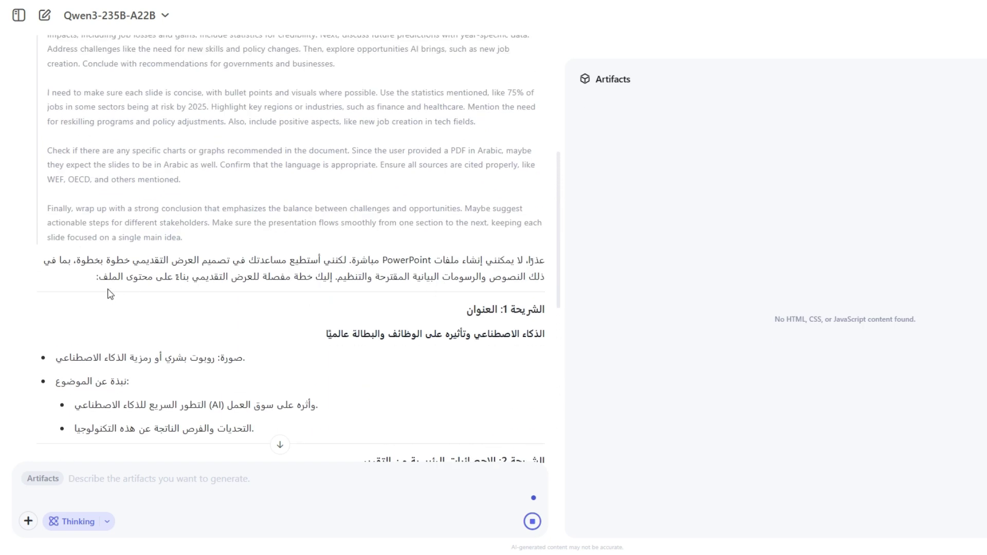
{"action": "scroll", "coordinate": [110, 294], "scroll_direction": "down", "scroll_amount": 8}
{"action": "scroll", "coordinate": [110, 294], "scroll_direction": "up", "scroll_amount": 5}
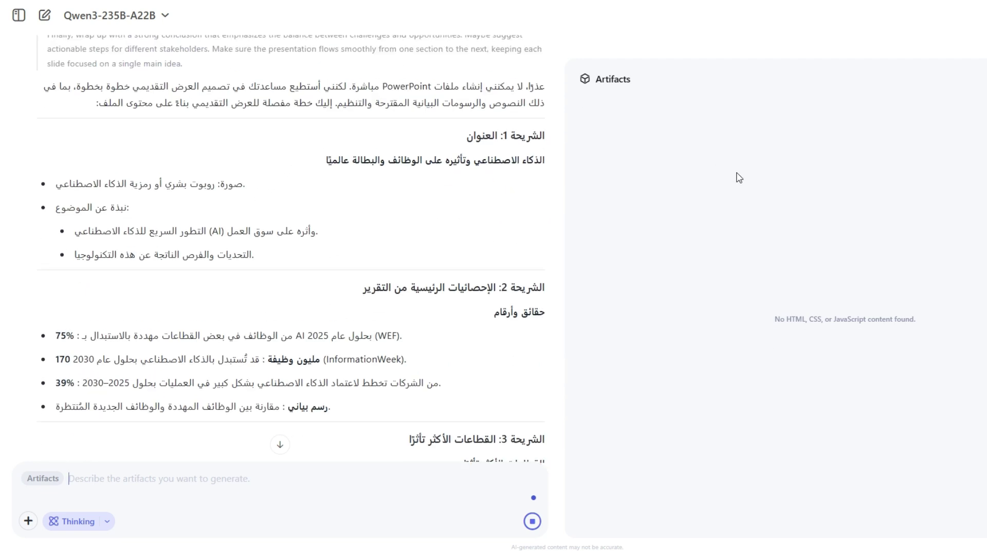
{"action": "scroll", "coordinate": [450, 211], "scroll_direction": "down", "scroll_amount": 12}
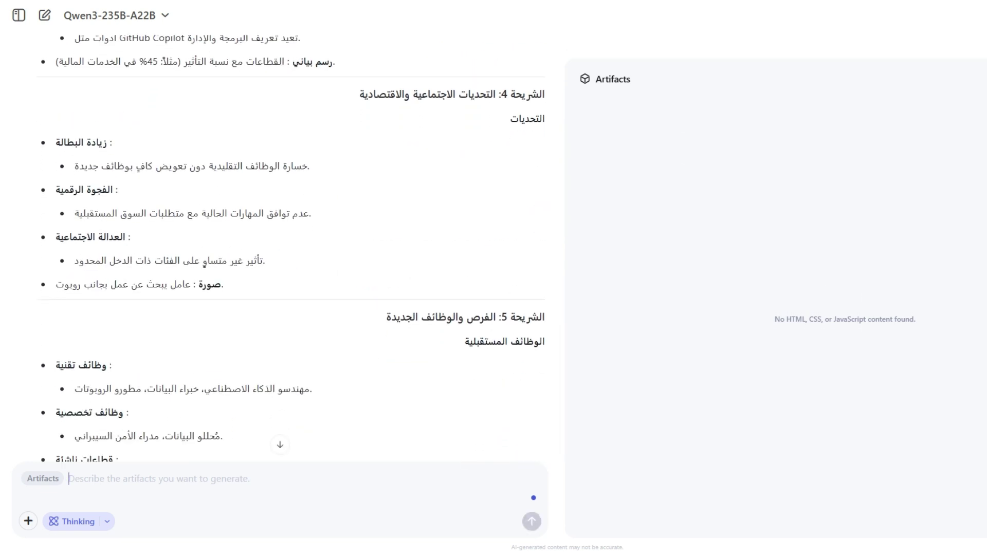
{"action": "type", "text": "co"}
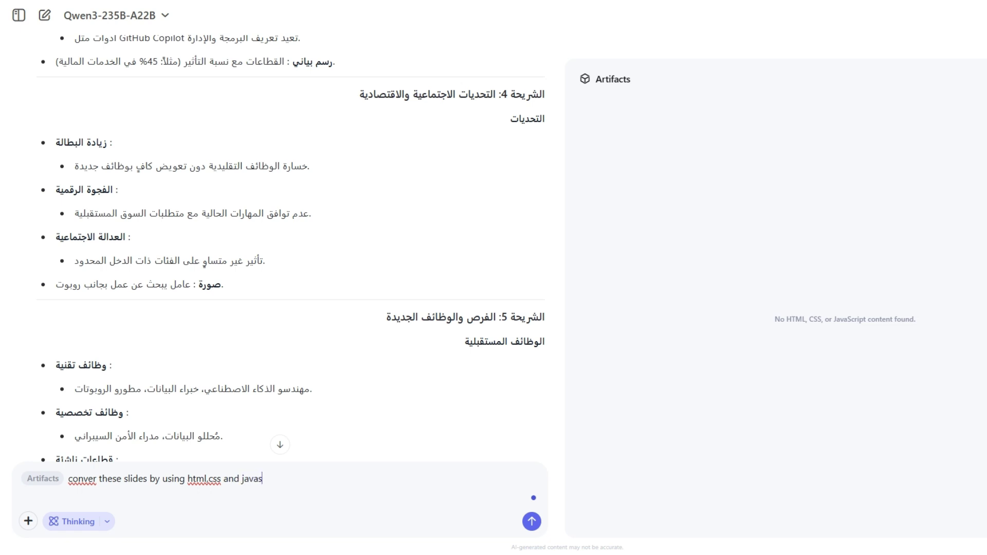
{"action": "type", "text": "ipt to webpage"}
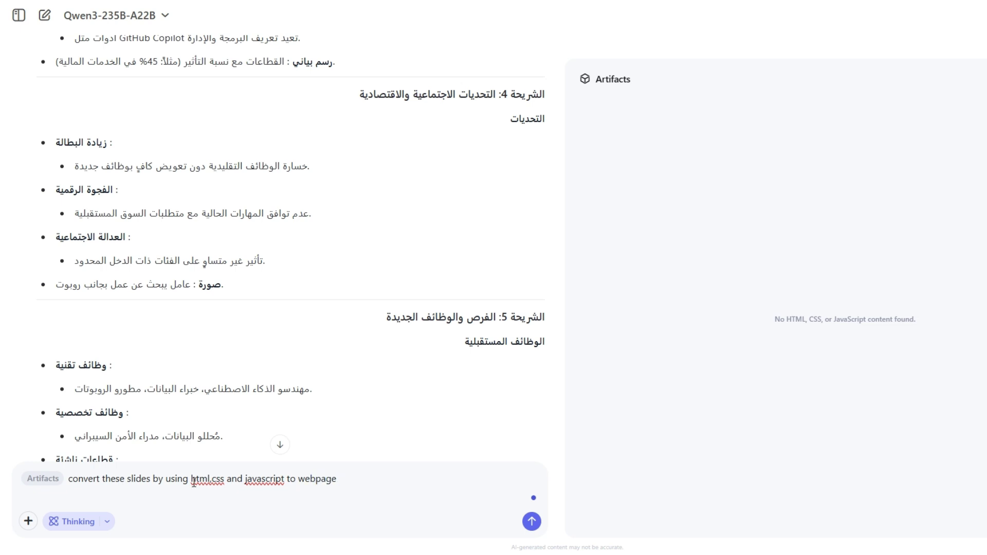
{"action": "double_click", "coordinate": [194, 481]}
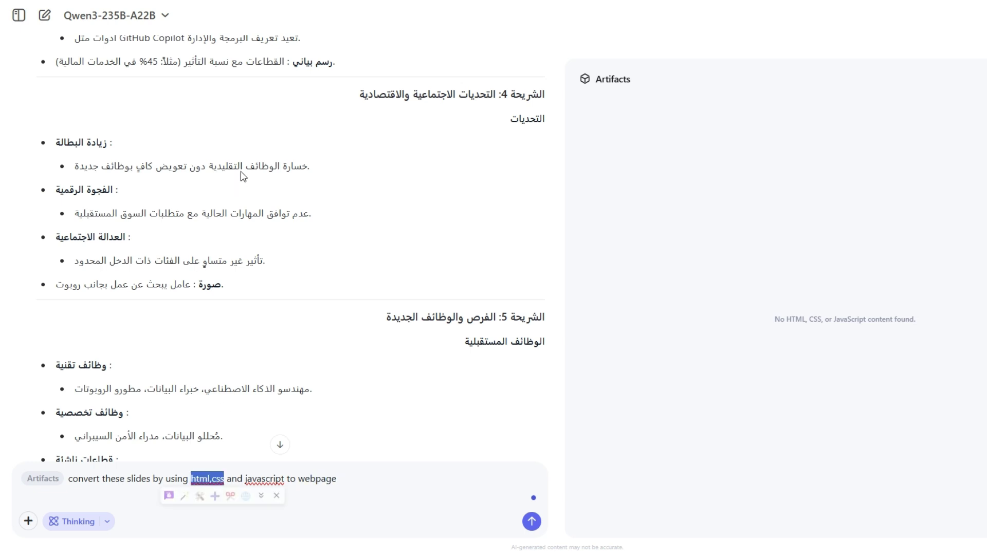
{"action": "type", "text": "HTML CSS"}
{"action": "double_click", "coordinate": [280, 479]}
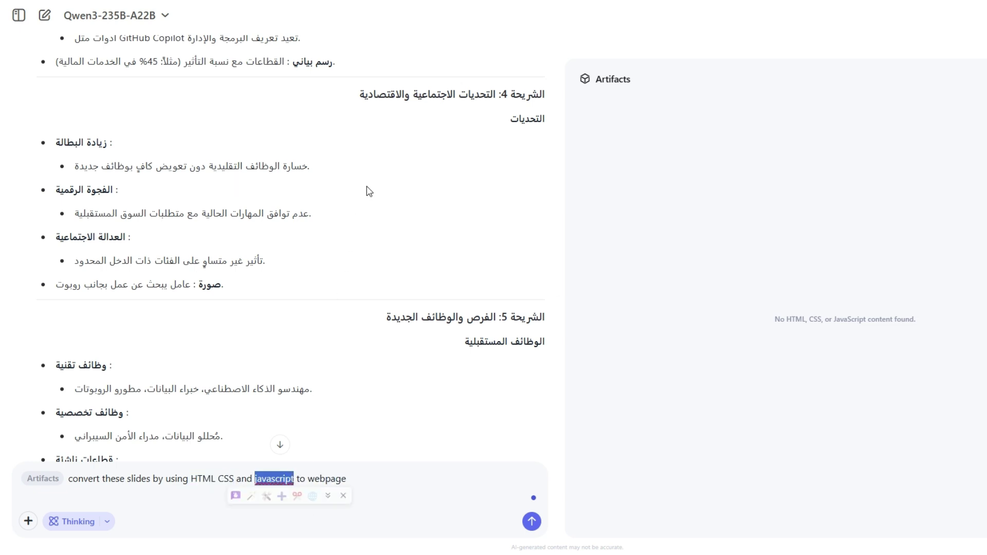
{"action": "type", "text": "JavaScript"}
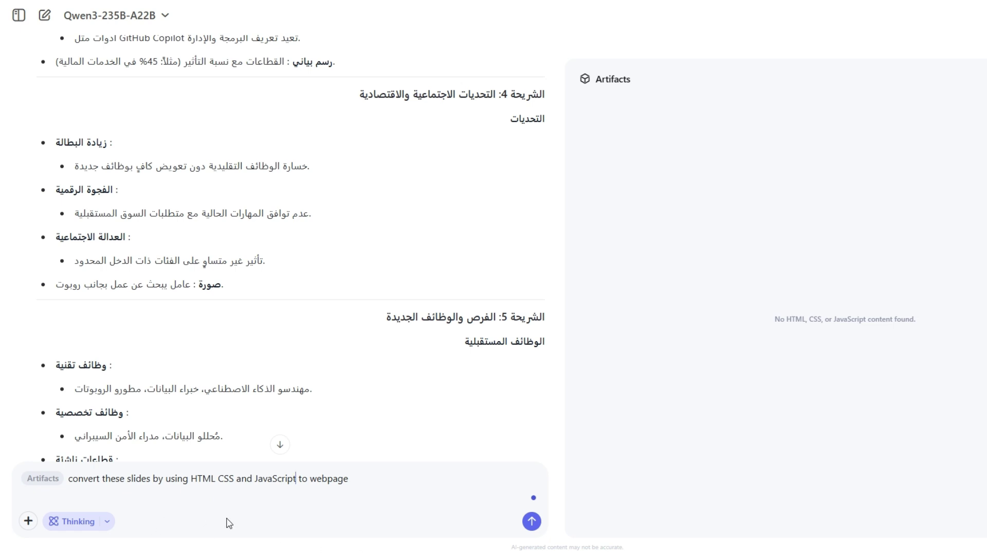
{"action": "left_click", "coordinate": [532, 521]}
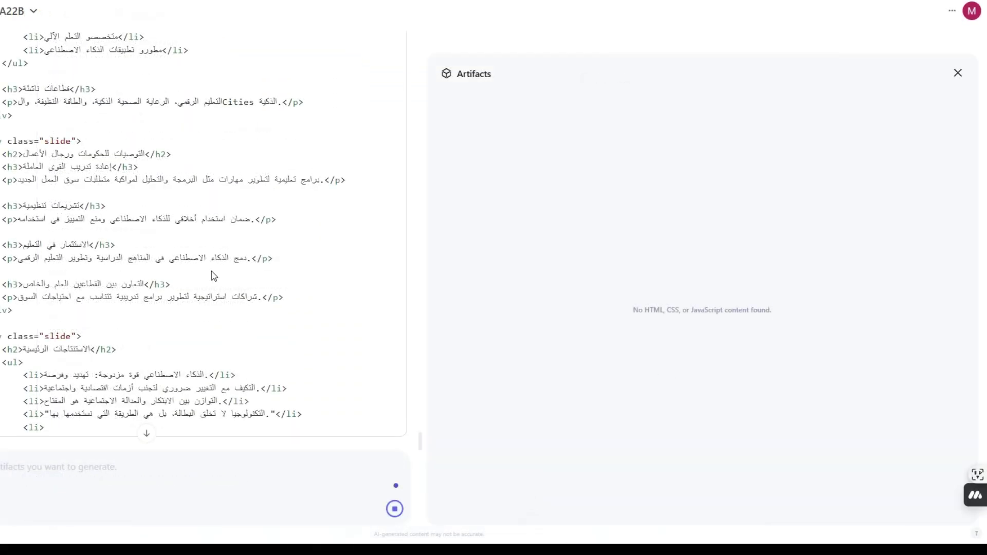
Look through the generated HTML, CSS and JavaScript code for the slides, from the page head to the end of the script
{"action": "scroll", "coordinate": [213, 276], "scroll_direction": "down", "scroll_amount": 1}
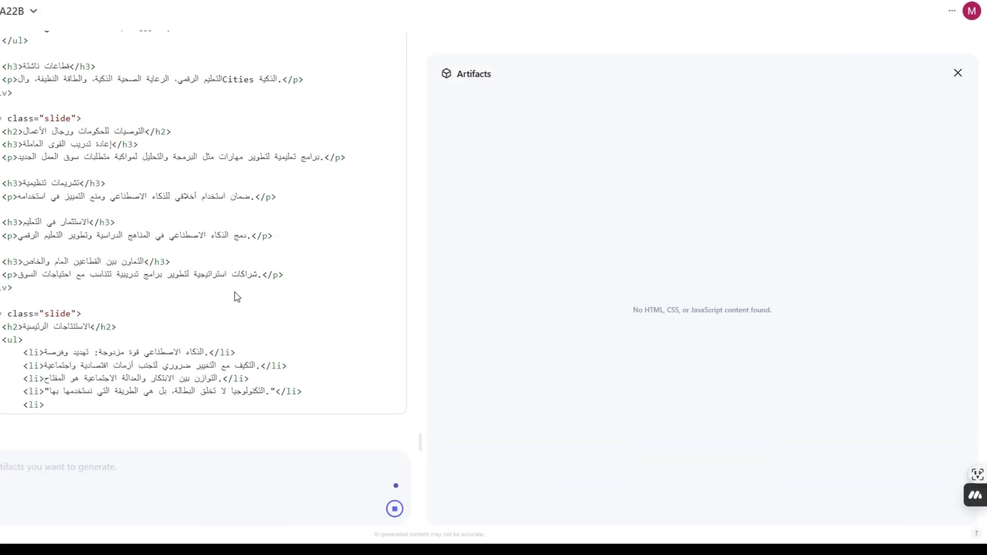
{"action": "scroll", "coordinate": [178, 288], "scroll_direction": "up", "scroll_amount": 15}
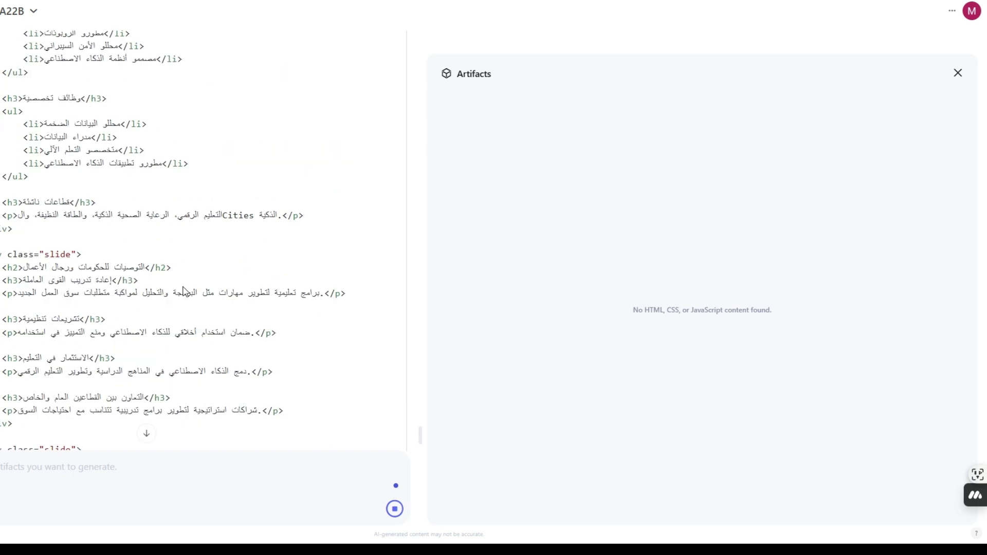
{"action": "scroll", "coordinate": [186, 284], "scroll_direction": "up", "scroll_amount": 20}
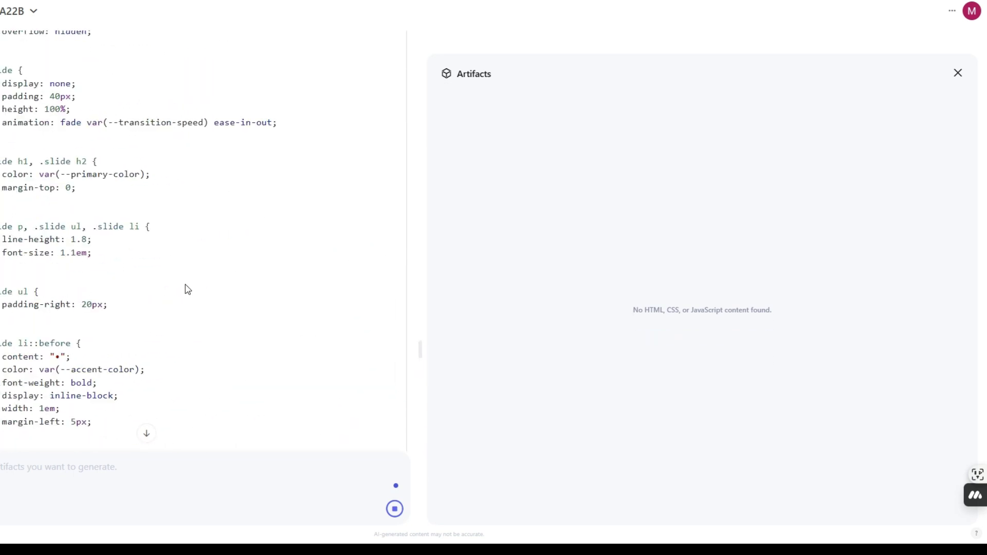
{"action": "scroll", "coordinate": [188, 288], "scroll_direction": "down", "scroll_amount": 20}
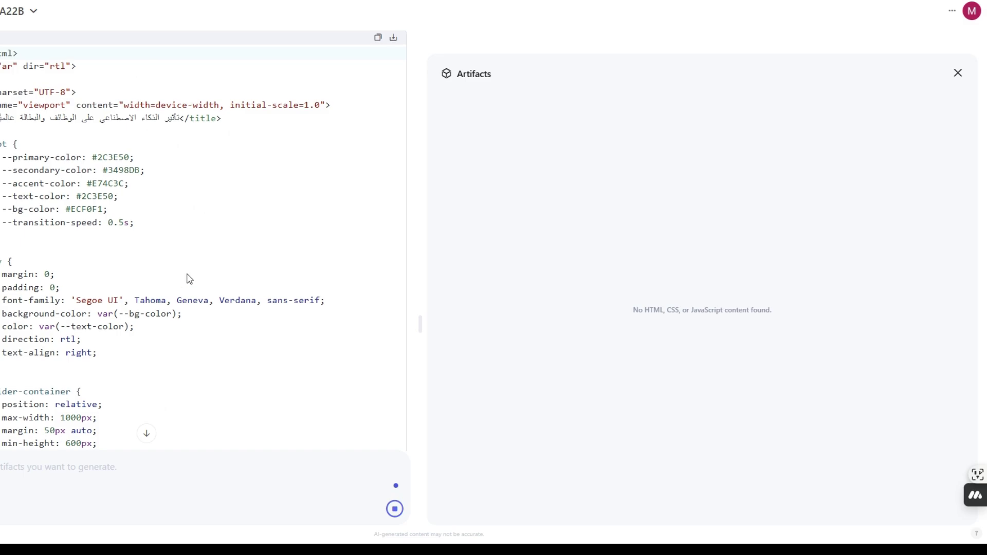
{"action": "scroll", "coordinate": [189, 278], "scroll_direction": "down", "scroll_amount": 20}
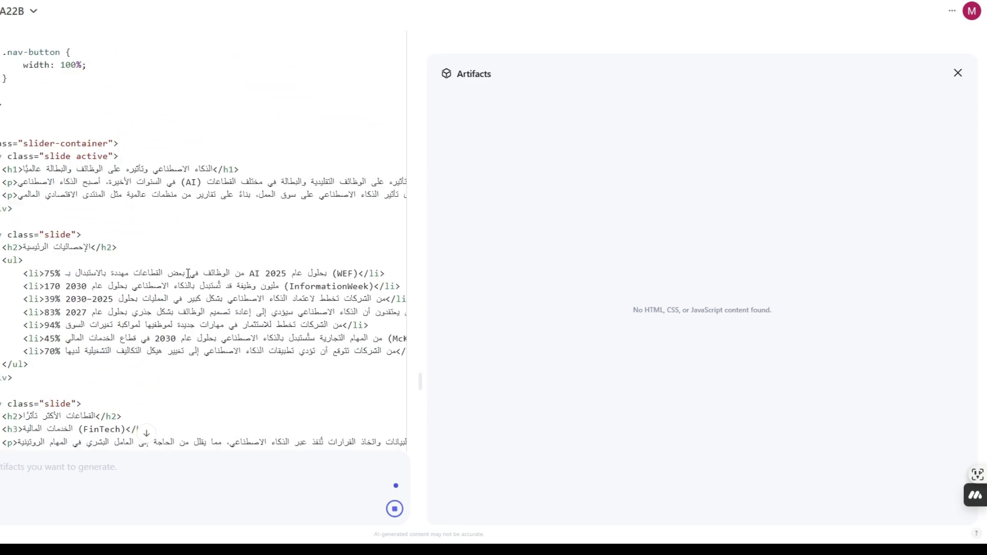
{"action": "scroll", "coordinate": [189, 278], "scroll_direction": "down", "scroll_amount": 20}
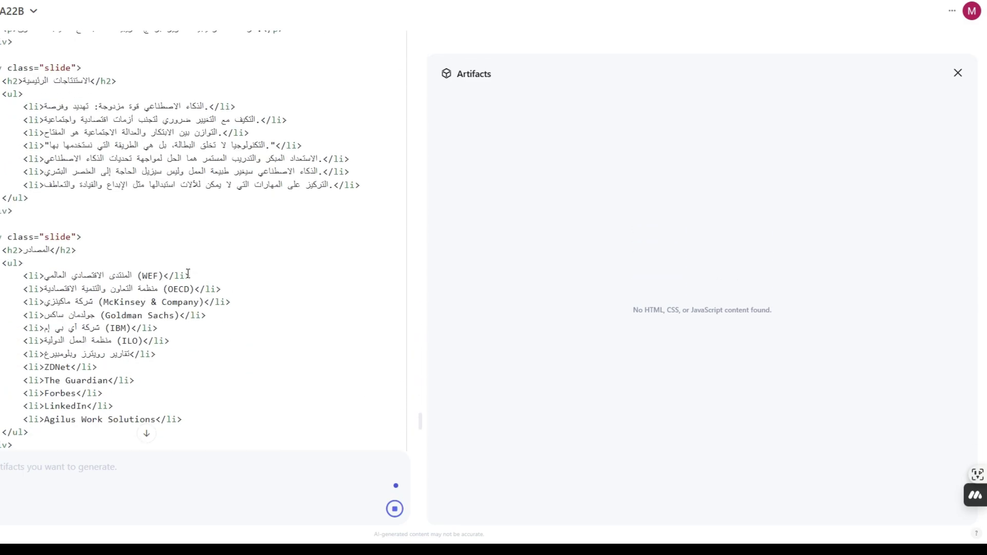
{"action": "scroll", "coordinate": [189, 278], "scroll_direction": "down", "scroll_amount": 7}
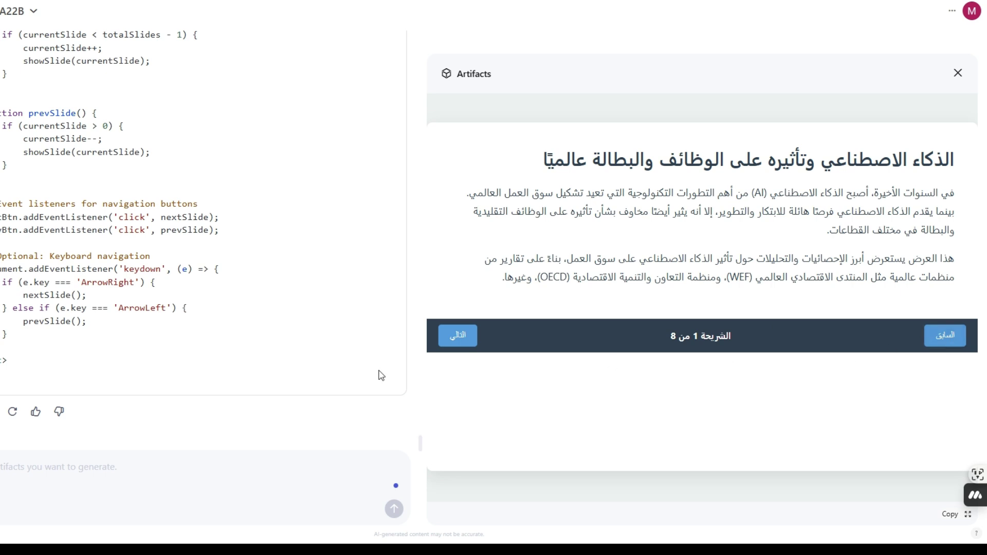
Page forward through the generated presentation in the Artifacts preview from the first slide to the sources slide
{"action": "left_click", "coordinate": [453, 337]}
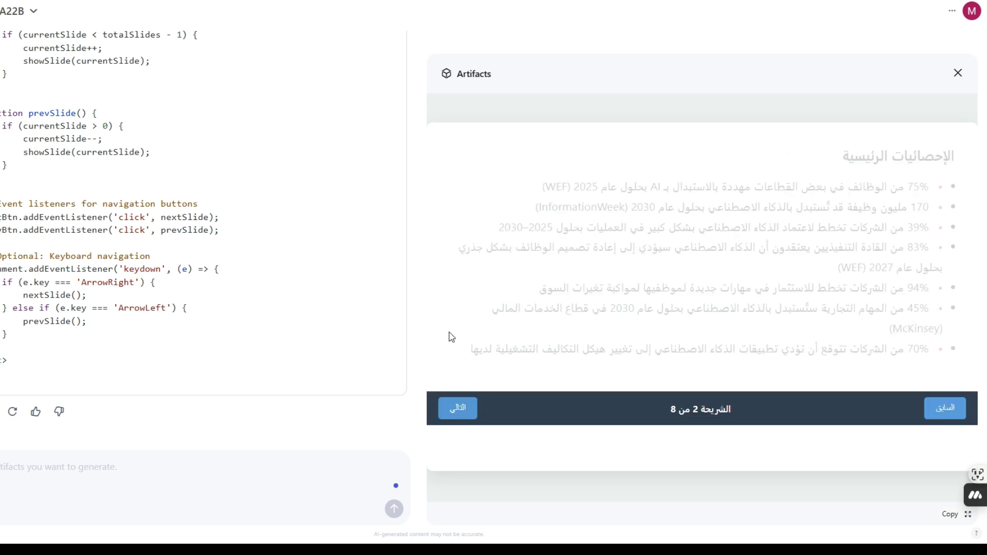
{"action": "left_click", "coordinate": [453, 409]}
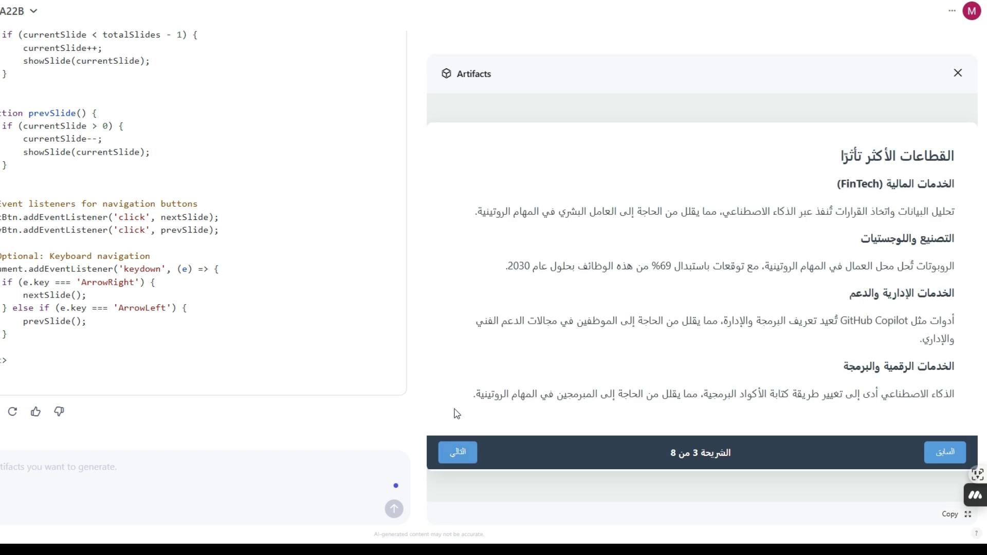
{"action": "left_click", "coordinate": [459, 452]}
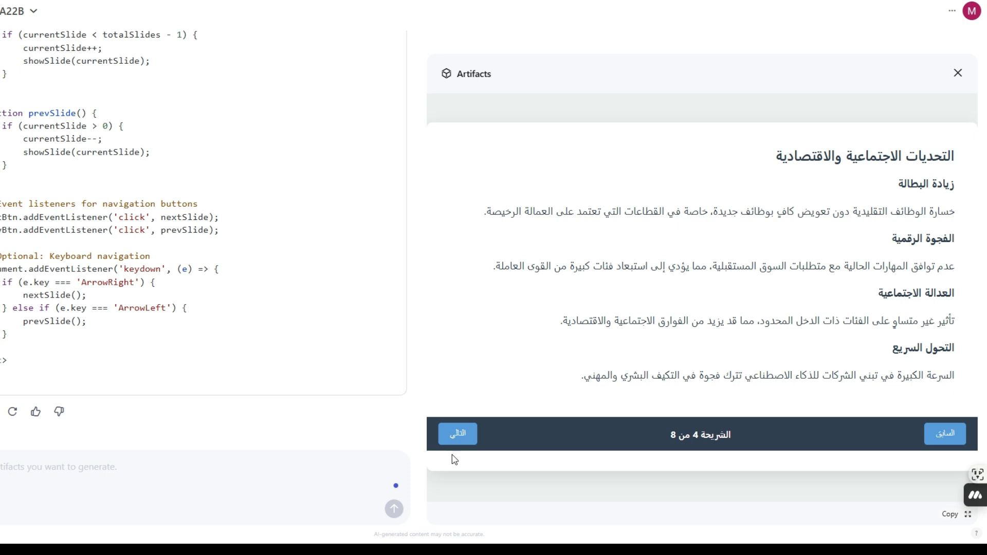
{"action": "left_click", "coordinate": [452, 434]}
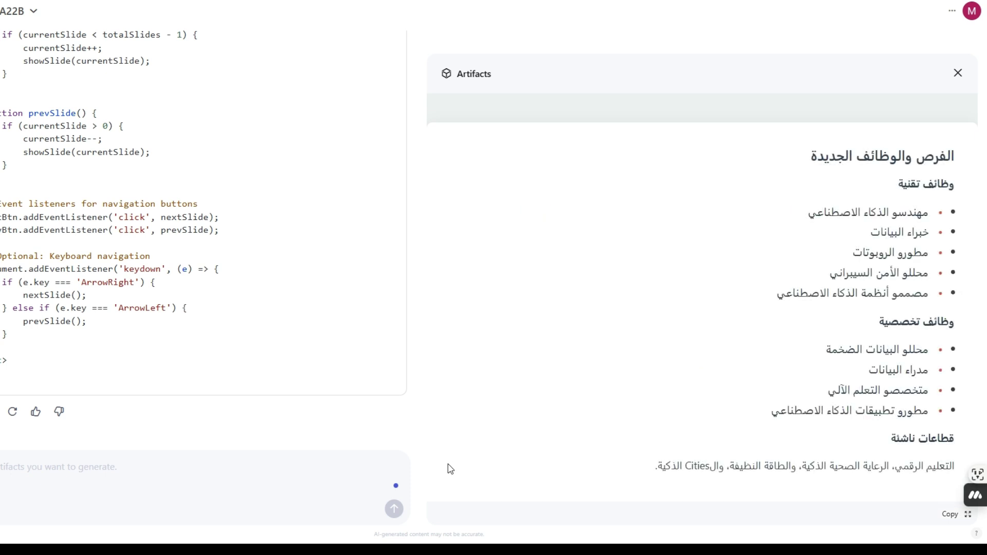
{"action": "left_click", "coordinate": [457, 455]}
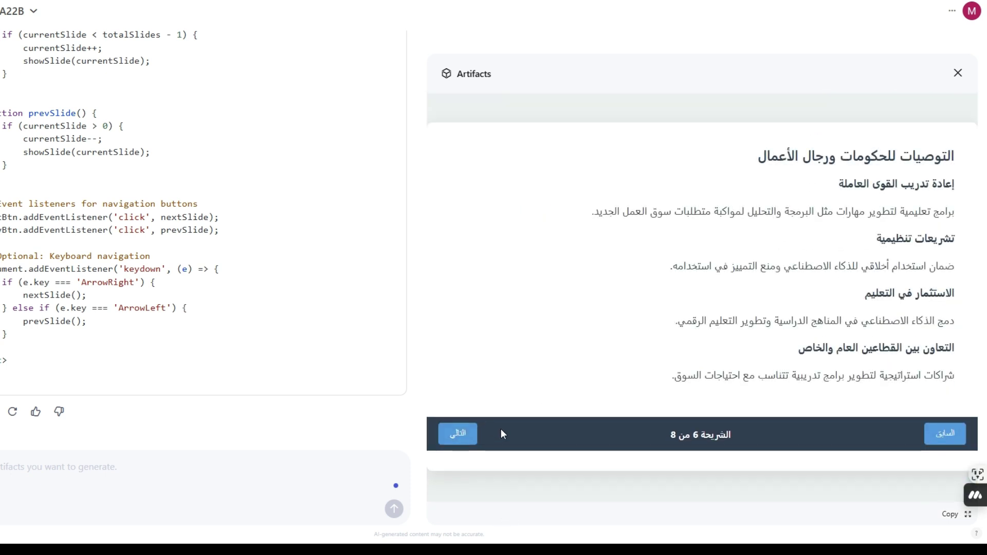
{"action": "left_click", "coordinate": [461, 442]}
{"action": "left_click", "coordinate": [463, 378]}
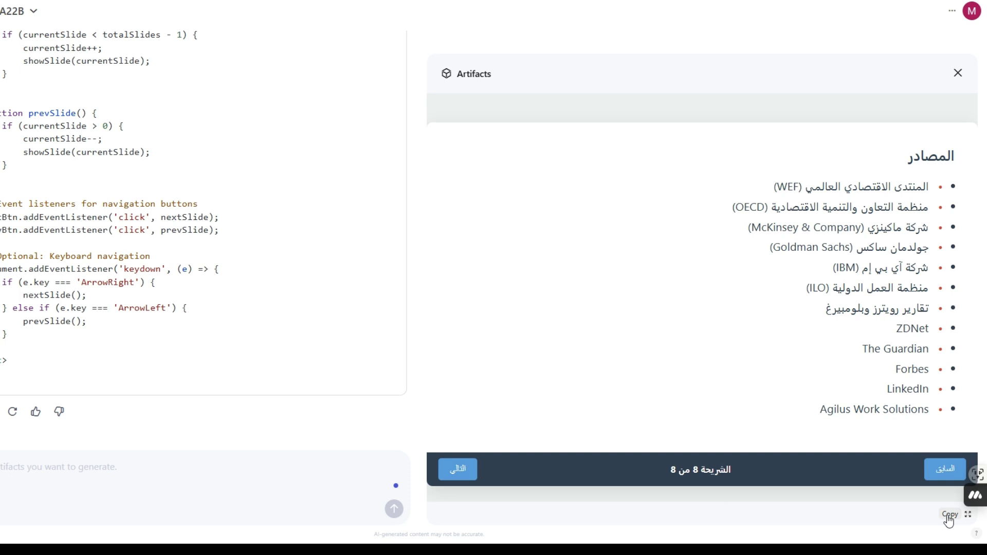
View the presentation in full screen, page back to slide 6 and return to the chat view
{"action": "left_click", "coordinate": [968, 527]}
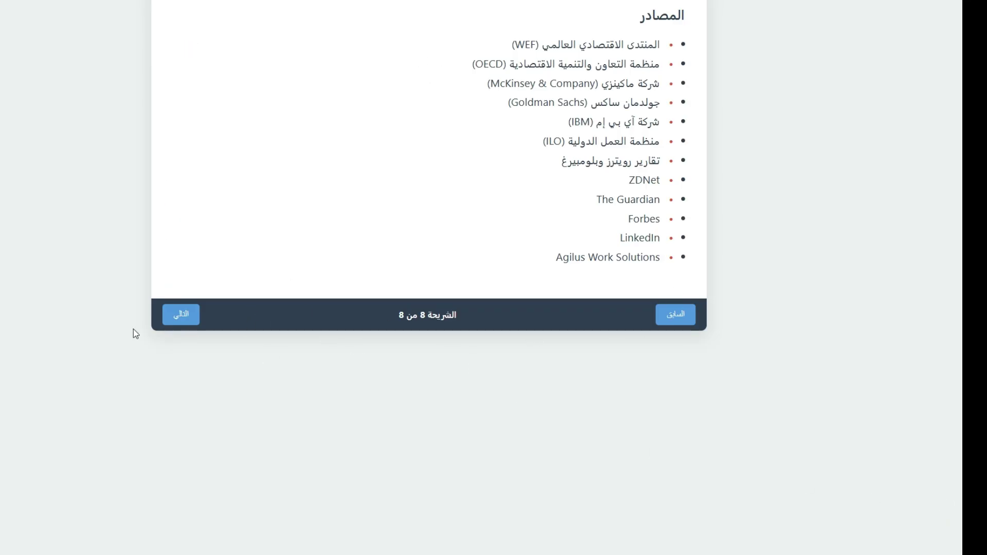
{"action": "left_click", "coordinate": [678, 319]}
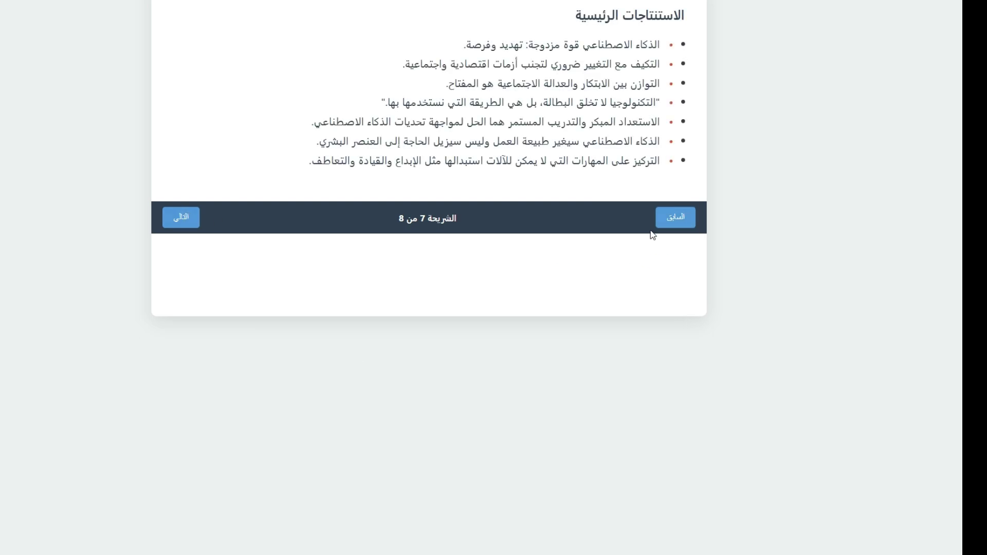
{"action": "left_click", "coordinate": [673, 222]}
{"action": "left_click", "coordinate": [185, 281]}
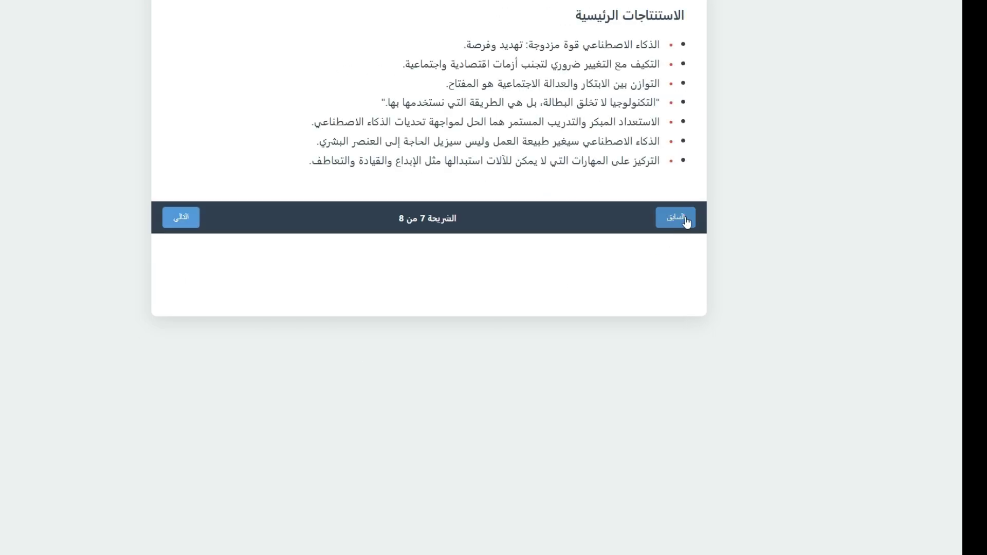
{"action": "left_click", "coordinate": [680, 221]}
{"action": "key", "text": "Escape"}
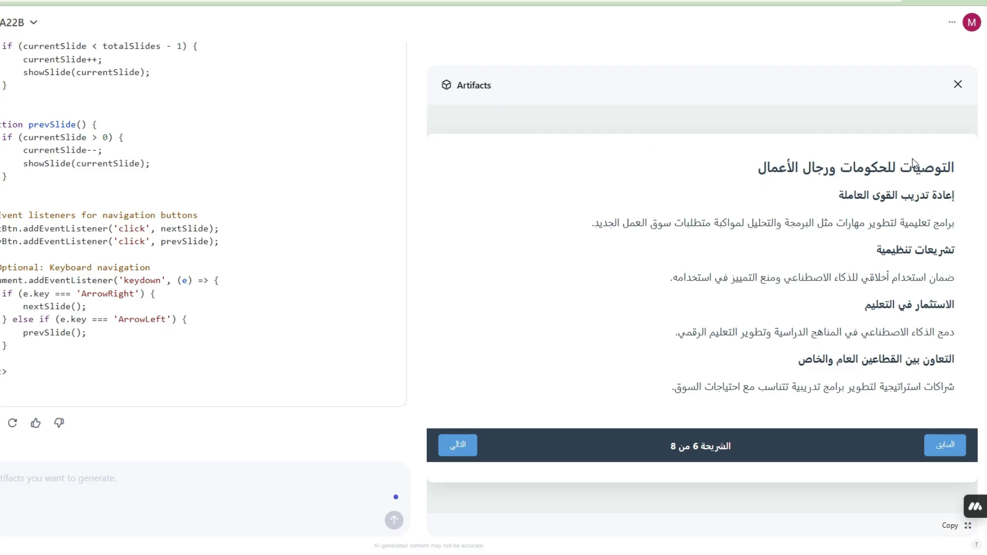
Close the Artifacts preview, look over the script code and reopen the preview of the generated presentation
{"action": "left_click", "coordinate": [958, 84]}
{"action": "scroll", "coordinate": [835, 172], "scroll_direction": "up", "scroll_amount": 5}
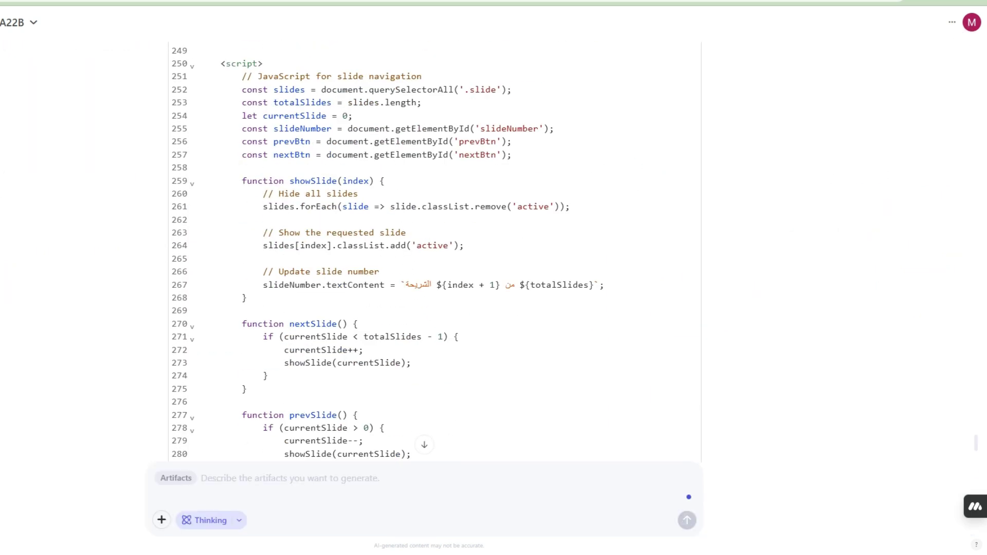
{"action": "scroll", "coordinate": [334, 405], "scroll_direction": "down", "scroll_amount": 5}
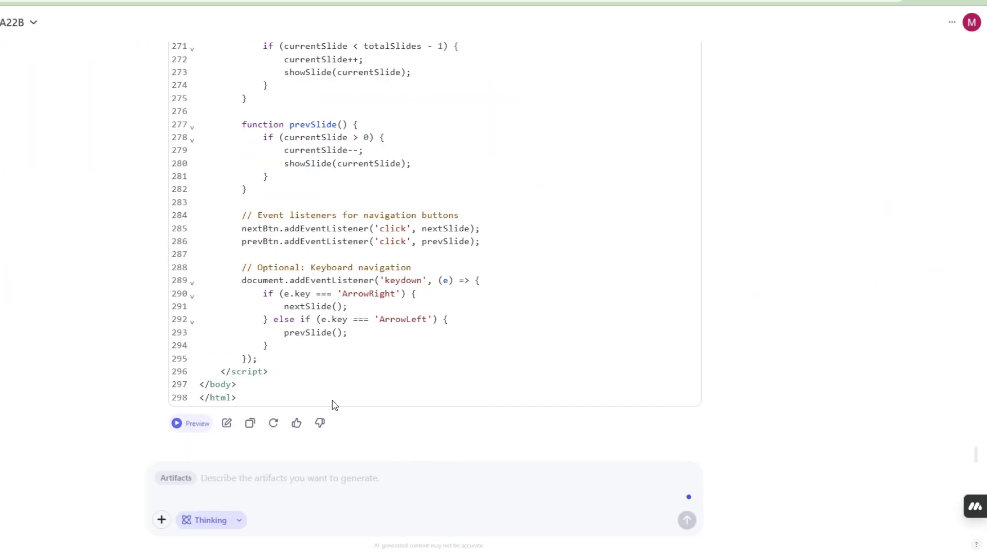
{"action": "left_click", "coordinate": [181, 425]}
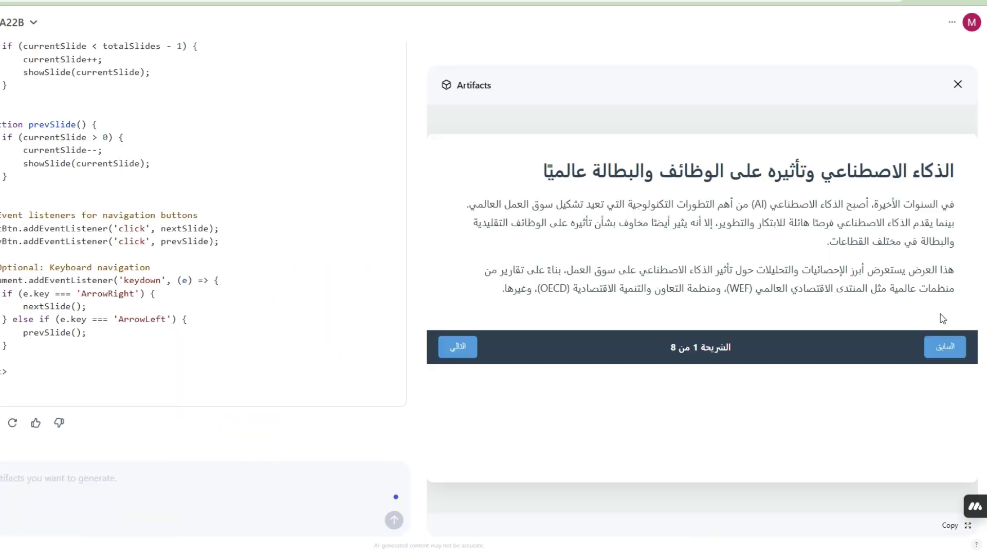
Save the generated response from its edit view and close the Artifacts preview
{"action": "scroll", "coordinate": [185, 98], "scroll_direction": "up", "scroll_amount": 6}
{"action": "scroll", "coordinate": [248, 374], "scroll_direction": "down", "scroll_amount": 5}
{"action": "scroll", "coordinate": [248, 373], "scroll_direction": "down", "scroll_amount": 2}
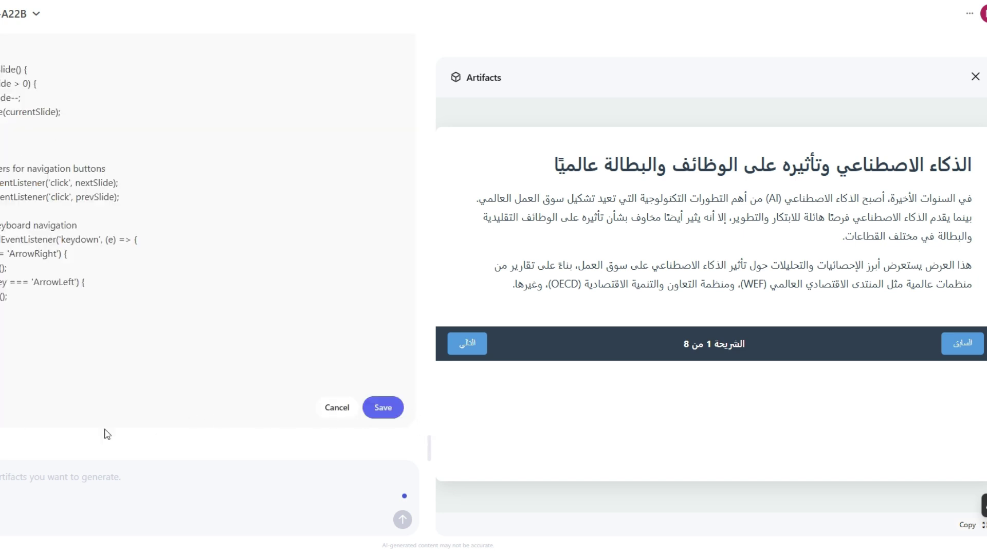
{"action": "left_click", "coordinate": [387, 408]}
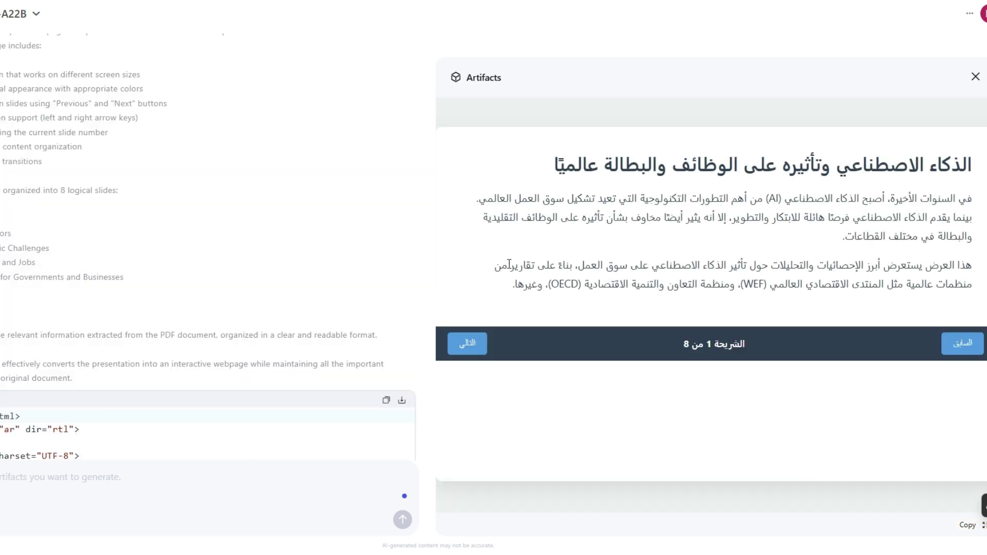
{"action": "left_click", "coordinate": [975, 77]}
{"action": "scroll", "coordinate": [600, 135], "scroll_direction": "down", "scroll_amount": 5}
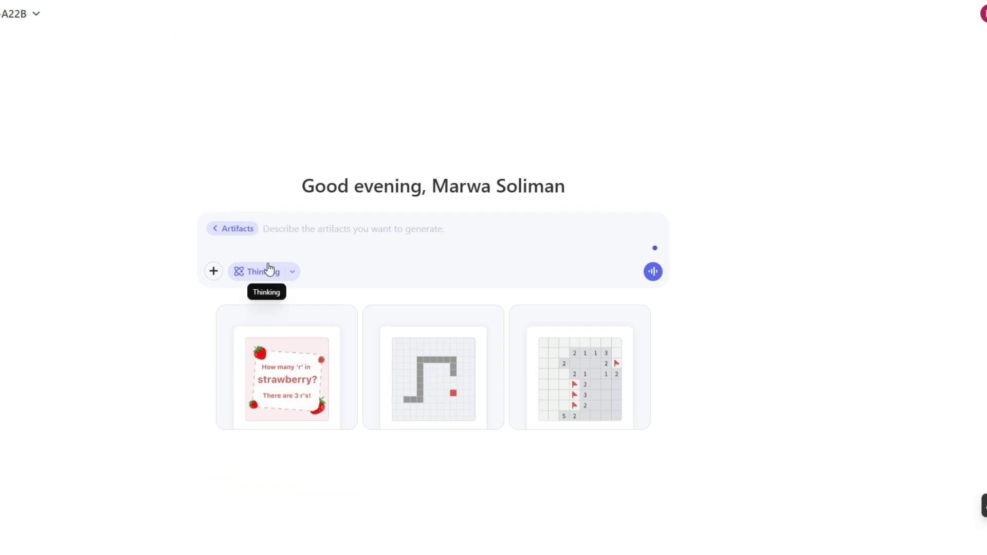
Leave Artifacts mode and switch the new chat to Image Generation
{"action": "left_click", "coordinate": [228, 231]}
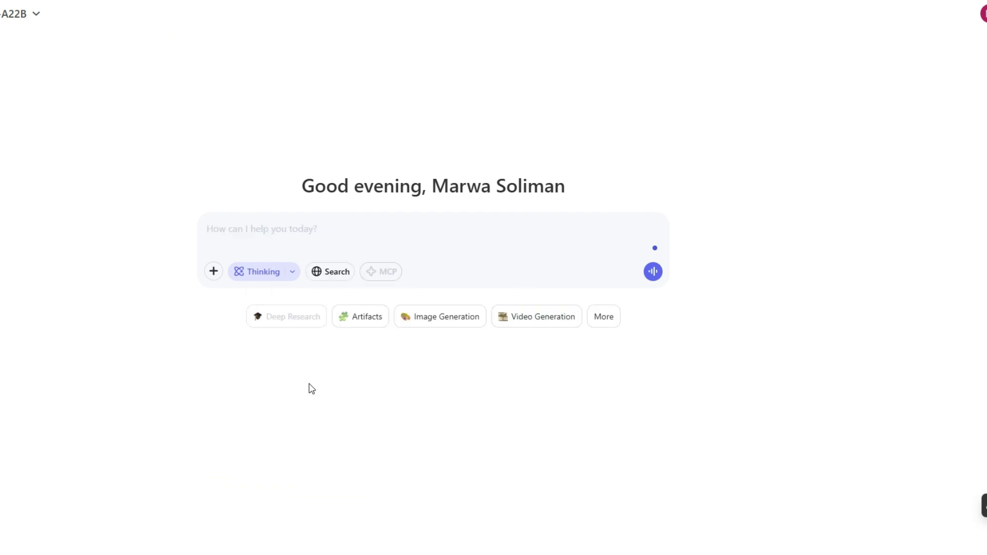
{"action": "left_click", "coordinate": [395, 328]}
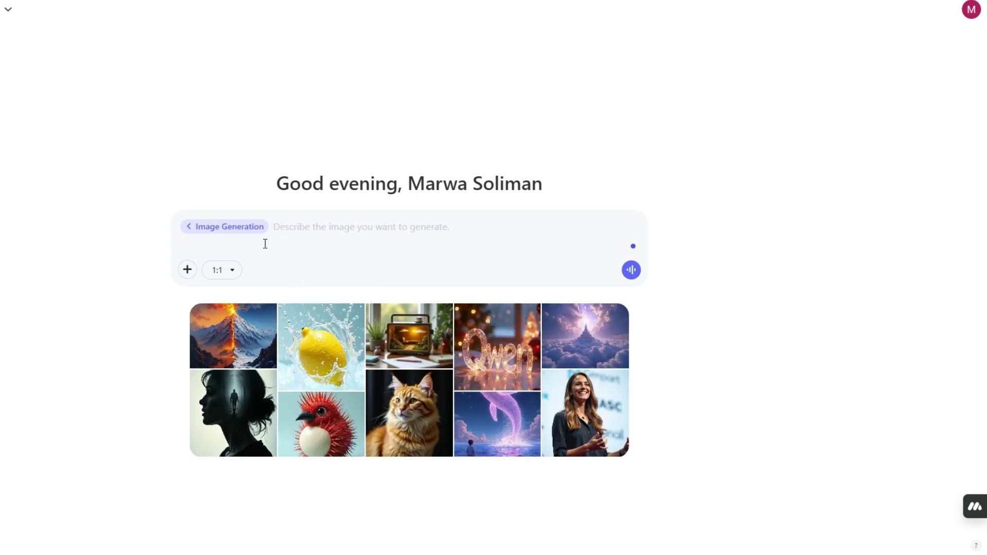
{"action": "left_click", "coordinate": [348, 271]}
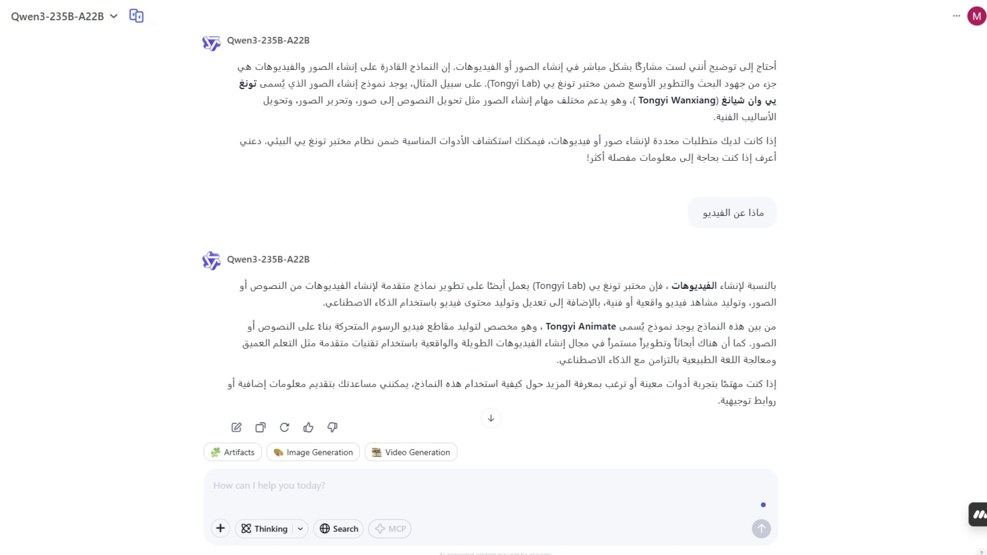
{"action": "left_click", "coordinate": [314, 452]}
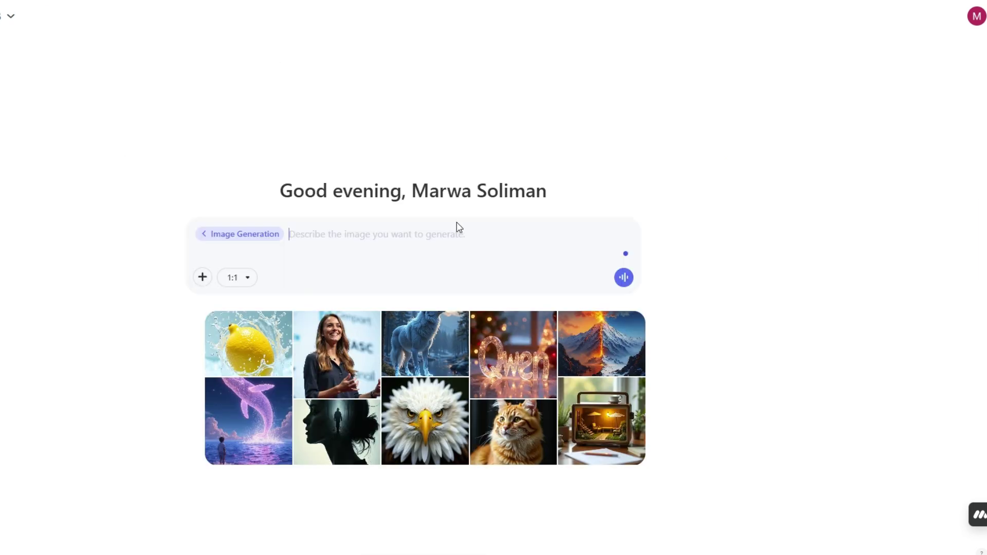
Write the image prompt "A white cat is wearing a glasses in Claymation style art with black background"
{"action": "mouse_move", "coordinate": [516, 342]}
{"action": "type", "text": "Create a"}
{"action": "key", "text": "ctrl+a"}
{"action": "type", "text": "A white cat "}
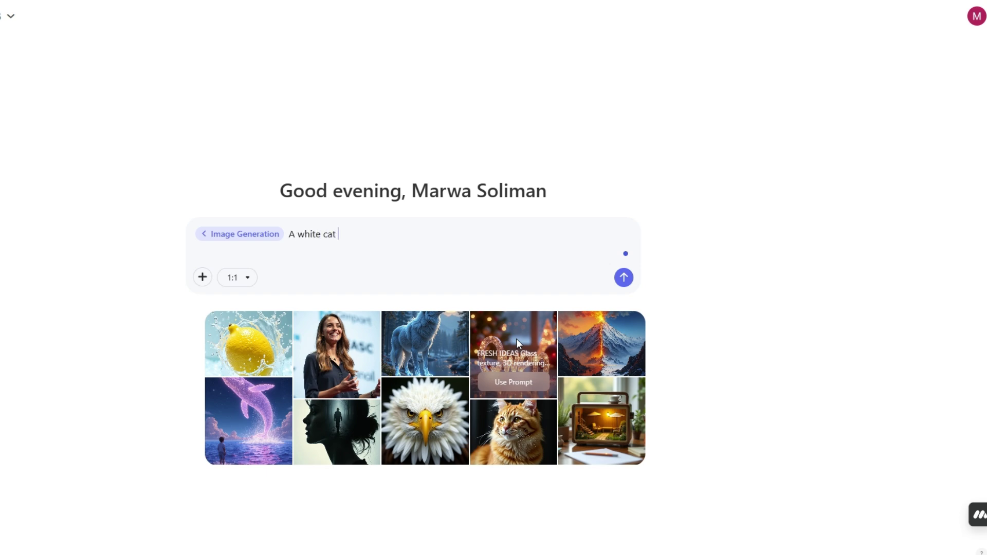
{"action": "type", "text": "is wearing a glassess in"}
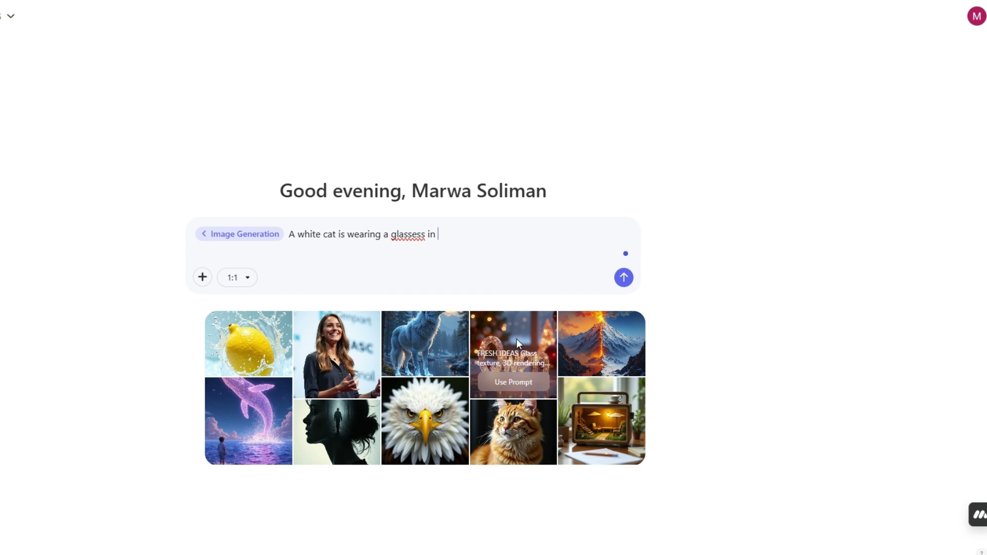
{"action": "type", "text": " claymati"}
{"action": "type", "text": "on style"}
{"action": "type", "text": " art with "}
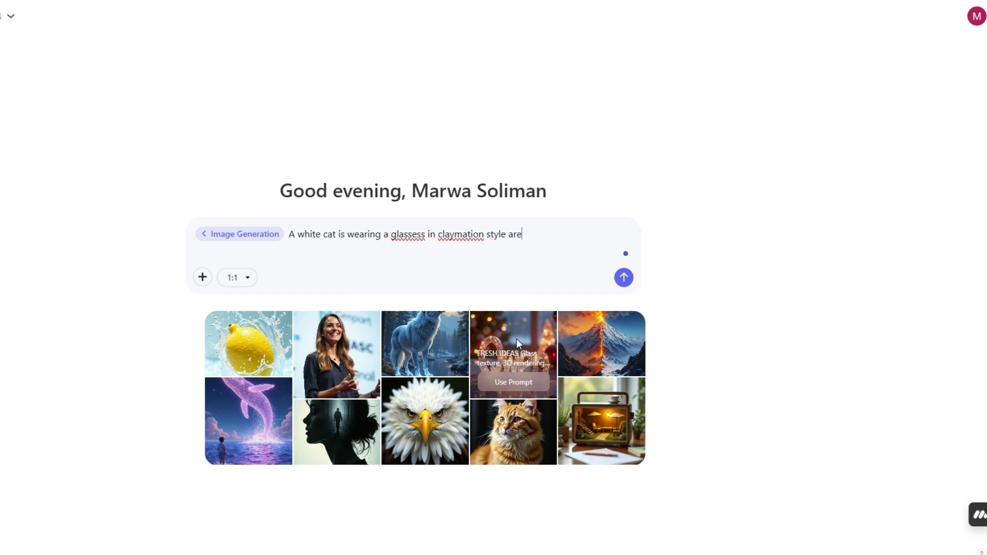
{"action": "type", "text": "b"}
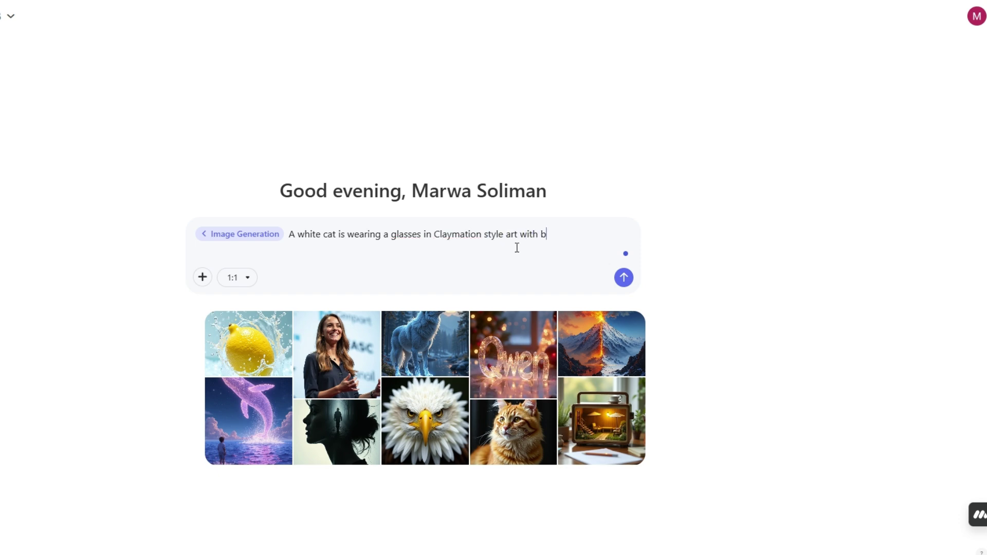
{"action": "type", "text": "lack background"}
Generate the cat image with a 1:1 aspect ratio and view the result enlarged
{"action": "left_click", "coordinate": [244, 277]}
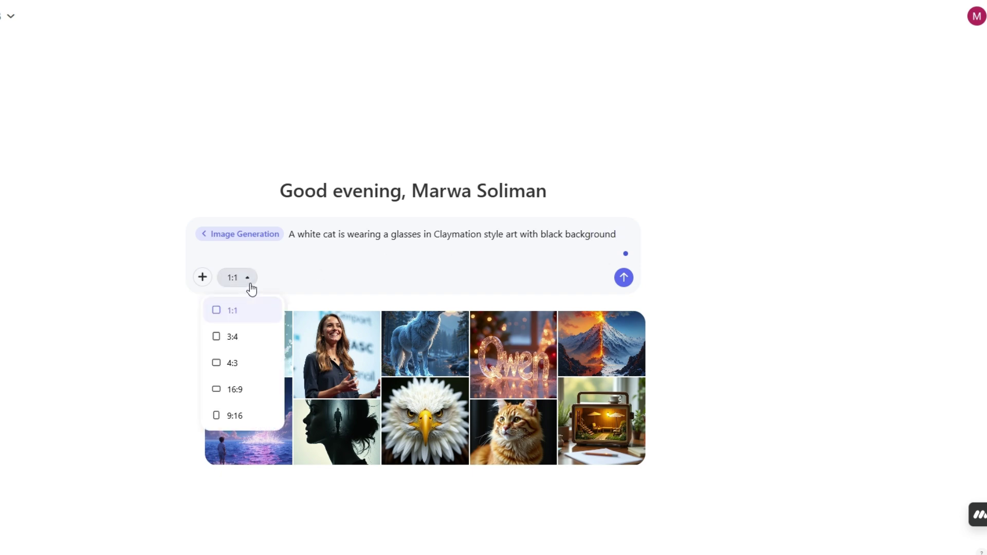
{"action": "left_click", "coordinate": [234, 315]}
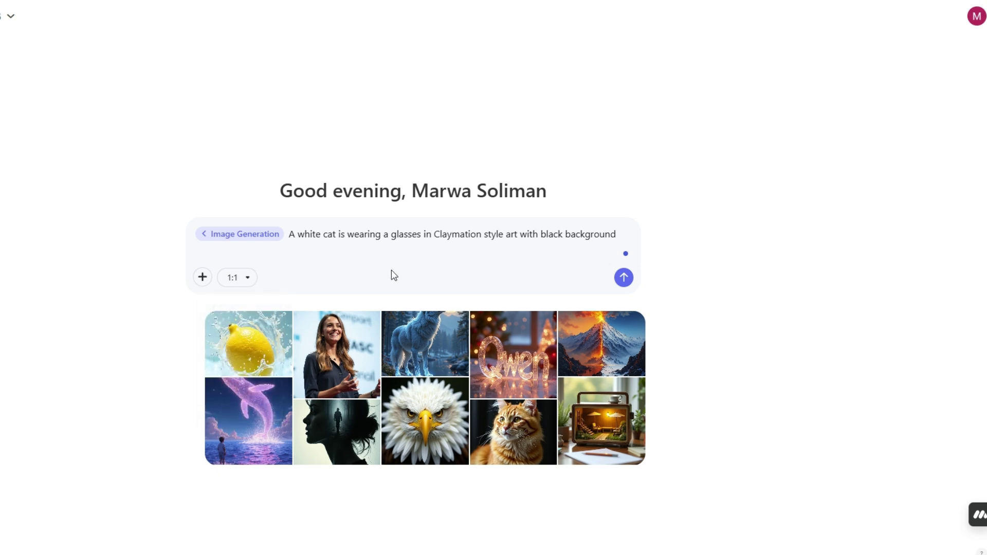
{"action": "left_click", "coordinate": [623, 278]}
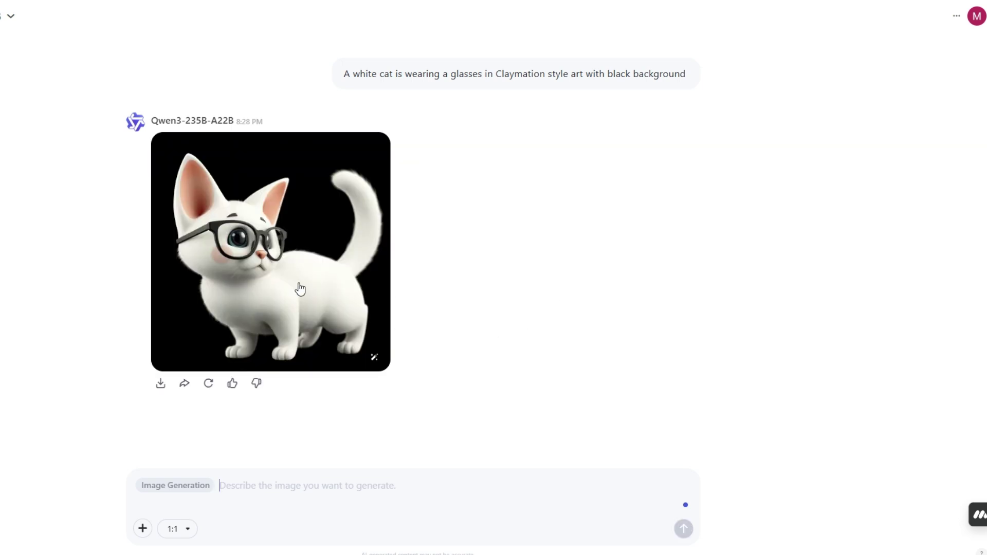
{"action": "left_click", "coordinate": [300, 287]}
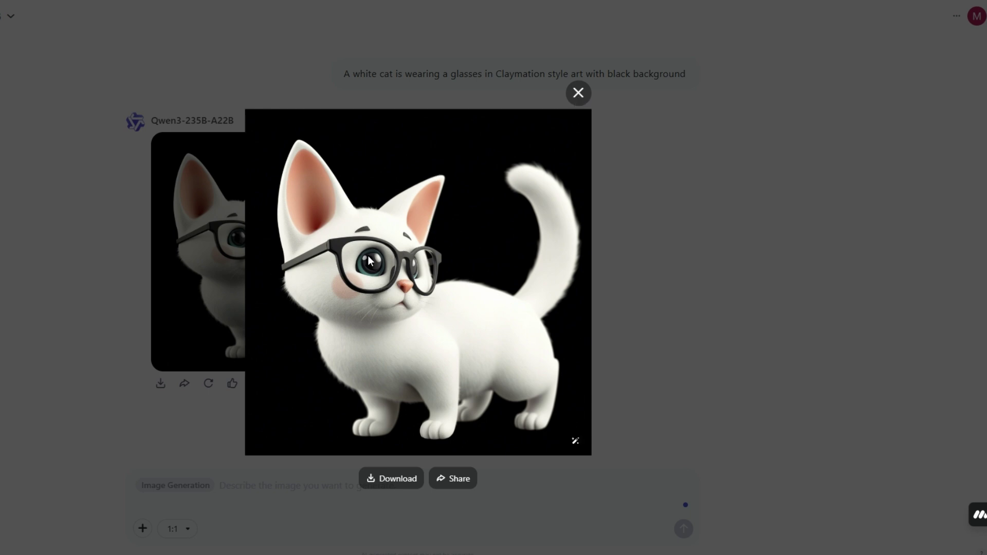
{"action": "left_click", "coordinate": [578, 93]}
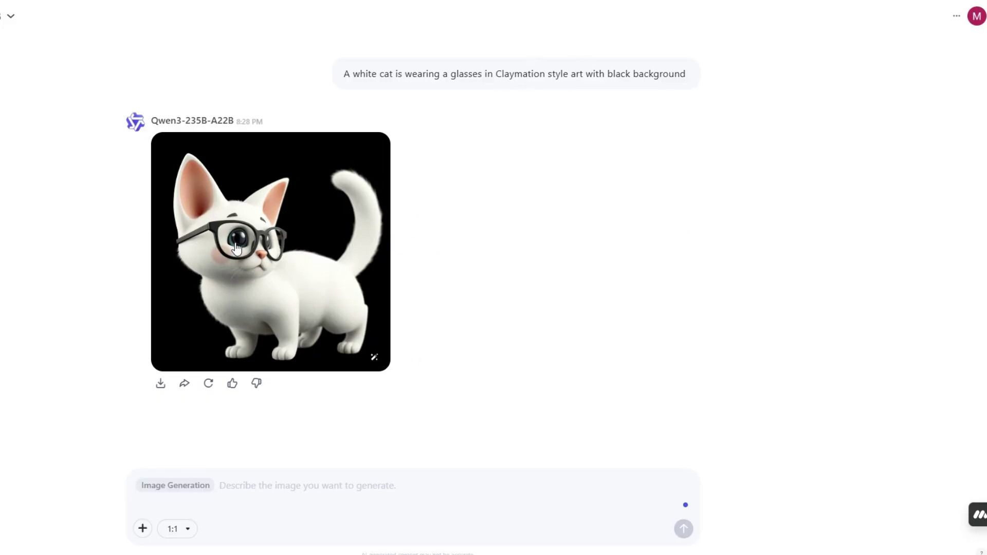
Generate a 16:9 image with prompt "A realistic photo for a man in black. he is wearing a brown coat, walking at night in an empty street"
{"action": "left_click", "coordinate": [263, 485]}
{"action": "type", "text": "A"}
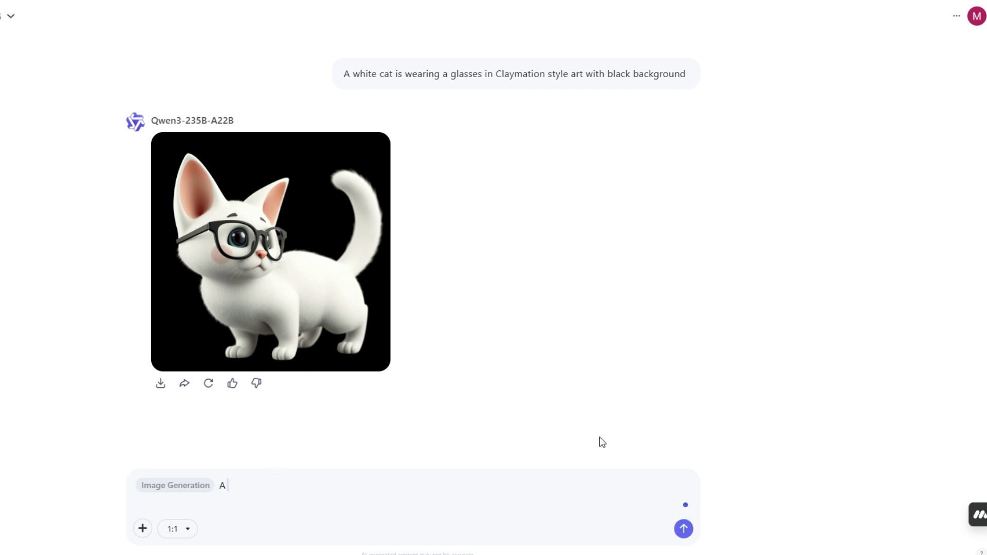
{"action": "type", "text": " realistic photo for a man in bla"}
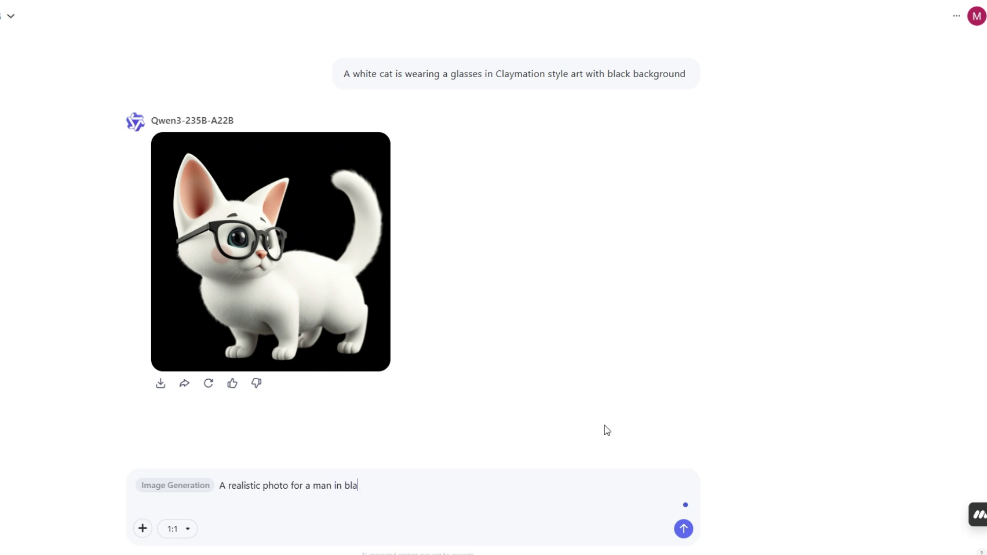
{"action": "type", "text": "ck. he is wearing a brown coat, walking at night in an empty street"}
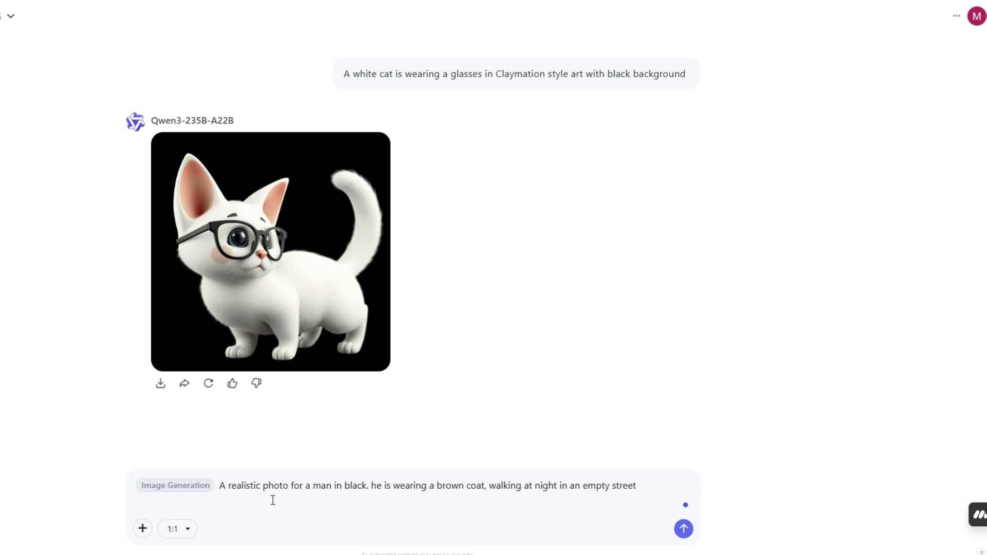
{"action": "left_click", "coordinate": [193, 531]}
{"action": "left_click", "coordinate": [177, 468]}
{"action": "left_click", "coordinate": [683, 528]}
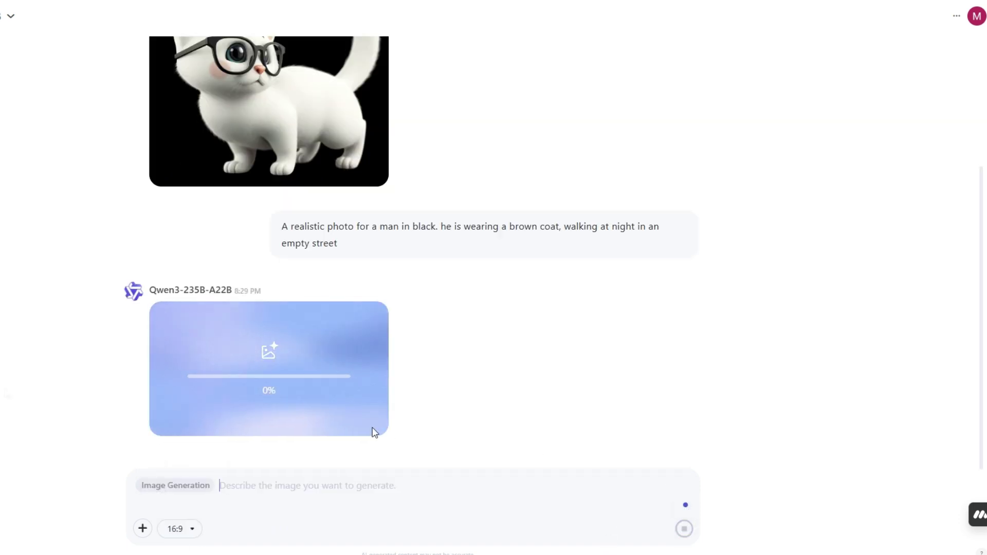
View the generated image of the man enlarged and close the viewer
{"action": "left_click", "coordinate": [374, 409]}
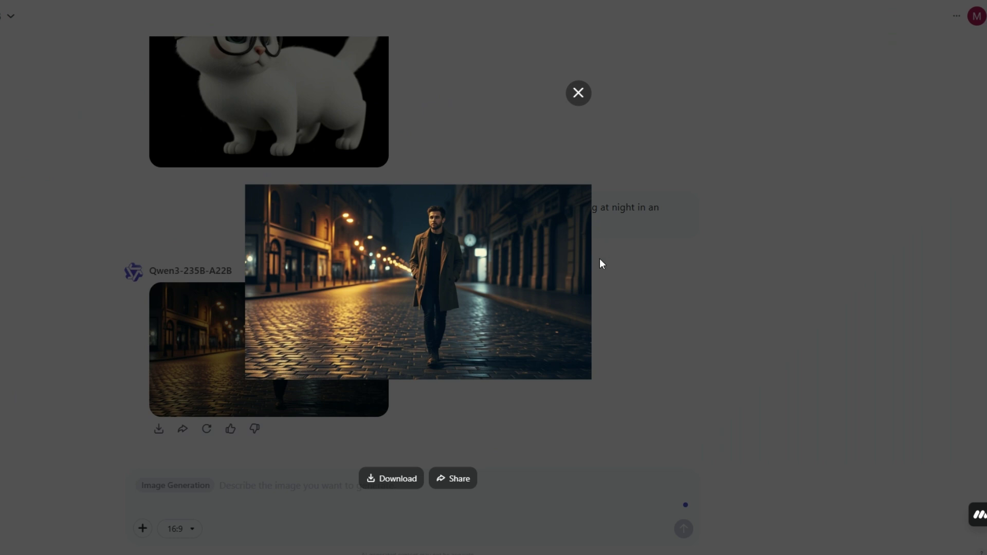
{"action": "mouse_move", "coordinate": [469, 299]}
{"action": "left_click", "coordinate": [577, 95]}
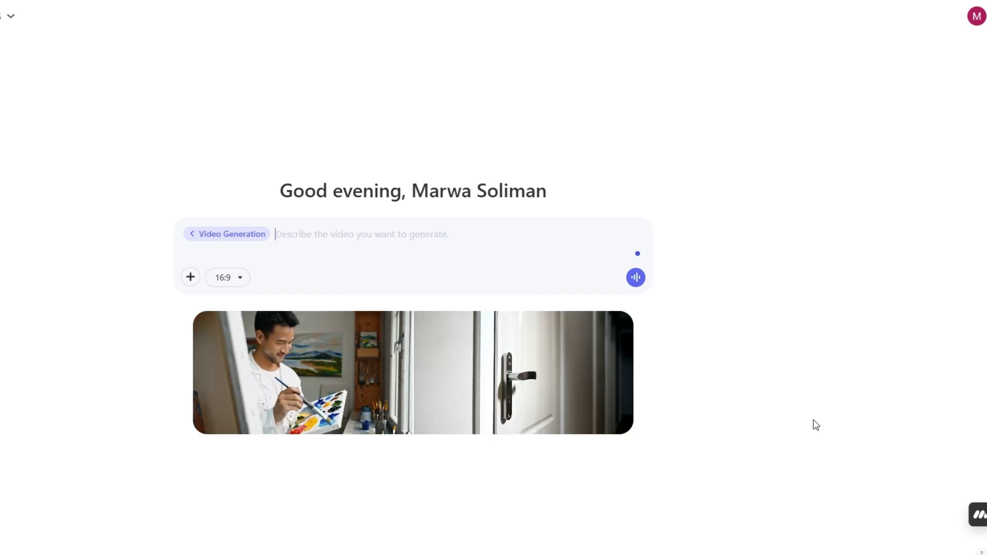
Draft the video prompt "A young boy is playing with his bicke in the graden" in Video Generation mode
{"action": "type", "text": "A"}
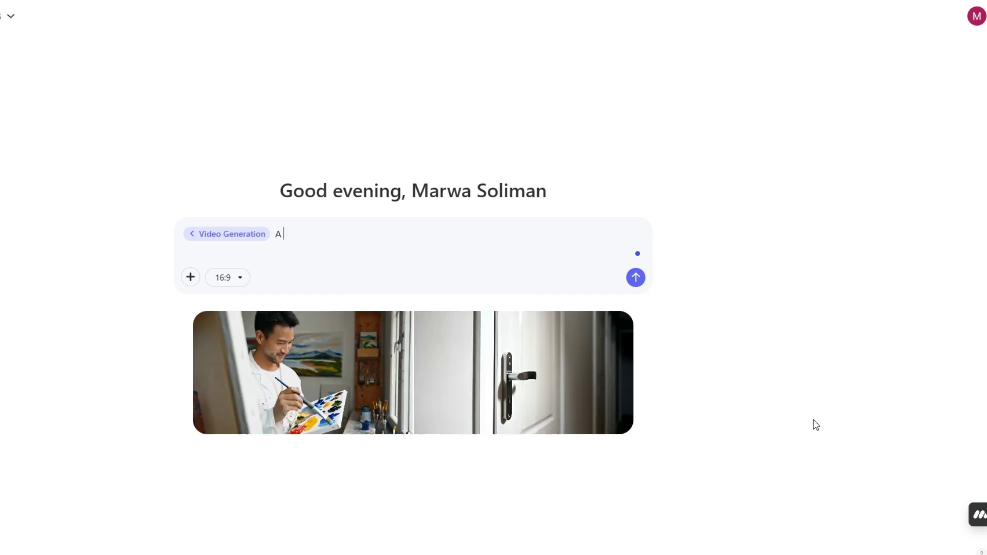
{"action": "type", "text": " young"}
{"action": "type", "text": " boy is rwit"}
{"action": "key", "text": "BackSpace"}
{"action": "type", "text": "y is playing with his bicke in the graden"}
Correct and extend the video prompt so it reads "A young boy is riding his bike in the garden. He looks happy."
{"action": "double_click", "coordinate": [368, 238]}
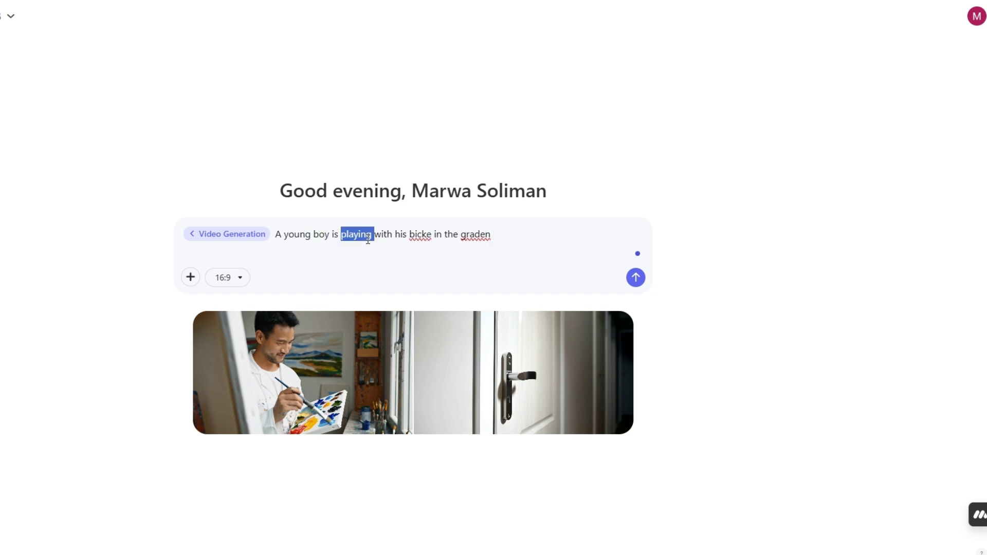
{"action": "type", "text": "riding"}
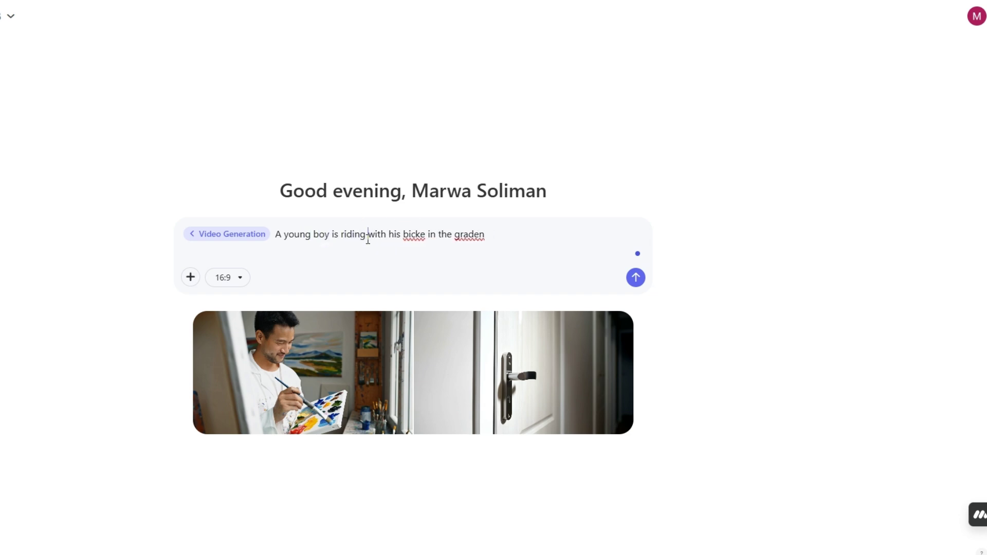
{"action": "double_click", "coordinate": [378, 238]}
{"action": "key", "text": "BackSpace"}
{"action": "double_click", "coordinate": [400, 235]}
{"action": "type", "text": "bike"}
{"action": "double_click", "coordinate": [452, 237]}
{"action": "type", "text": "garden. He looks happy."}
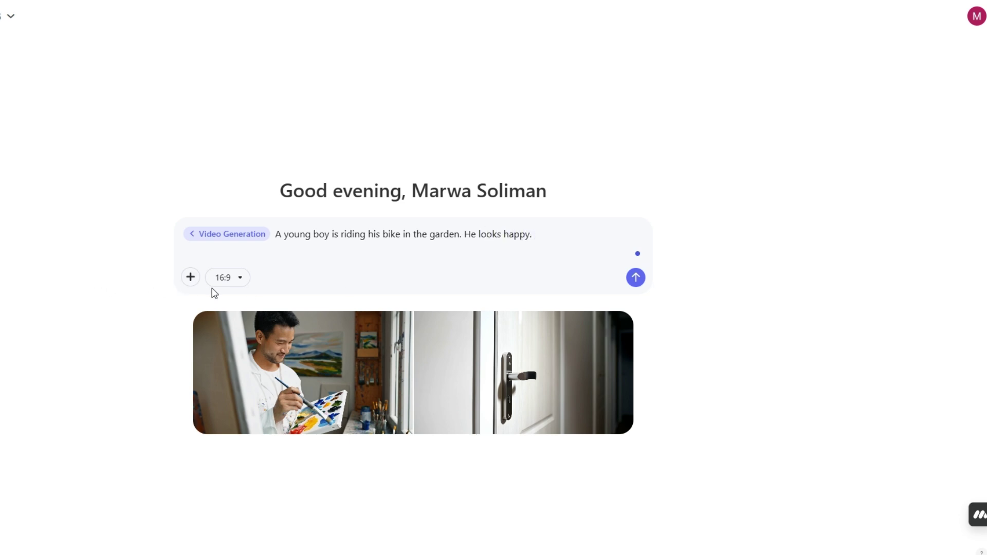
Choose the 16:9 aspect ratio and generate the video from the prompt
{"action": "left_click", "coordinate": [232, 279]}
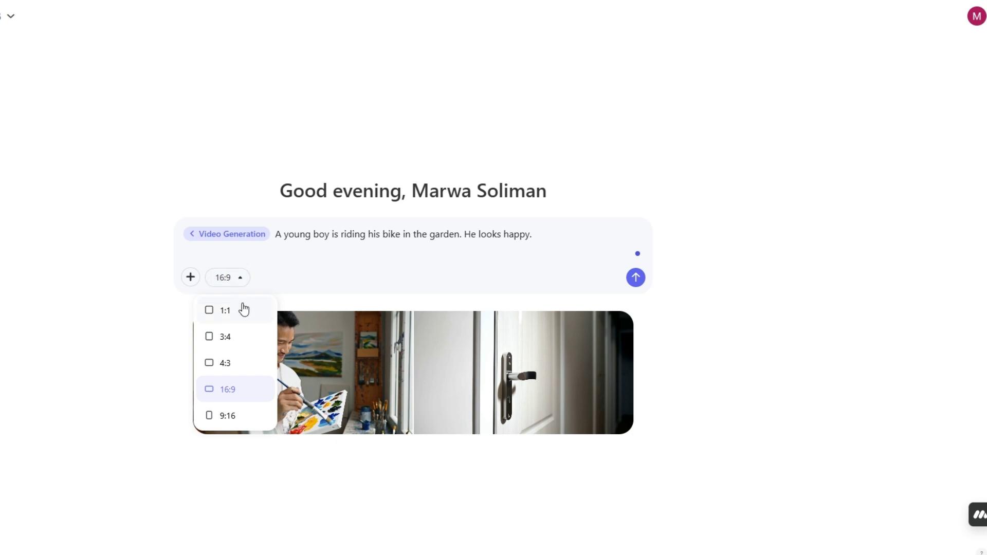
{"action": "left_click", "coordinate": [238, 398]}
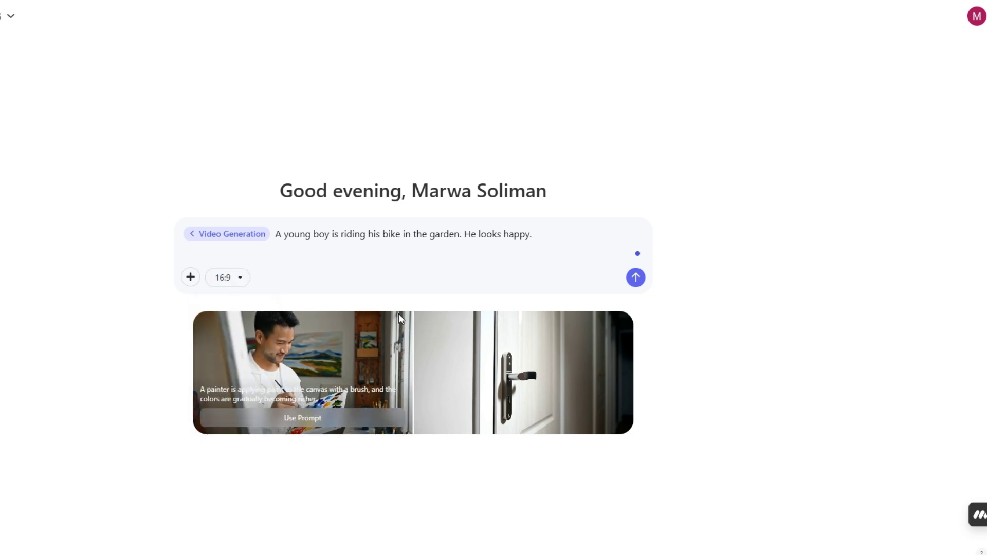
{"action": "left_click", "coordinate": [637, 281]}
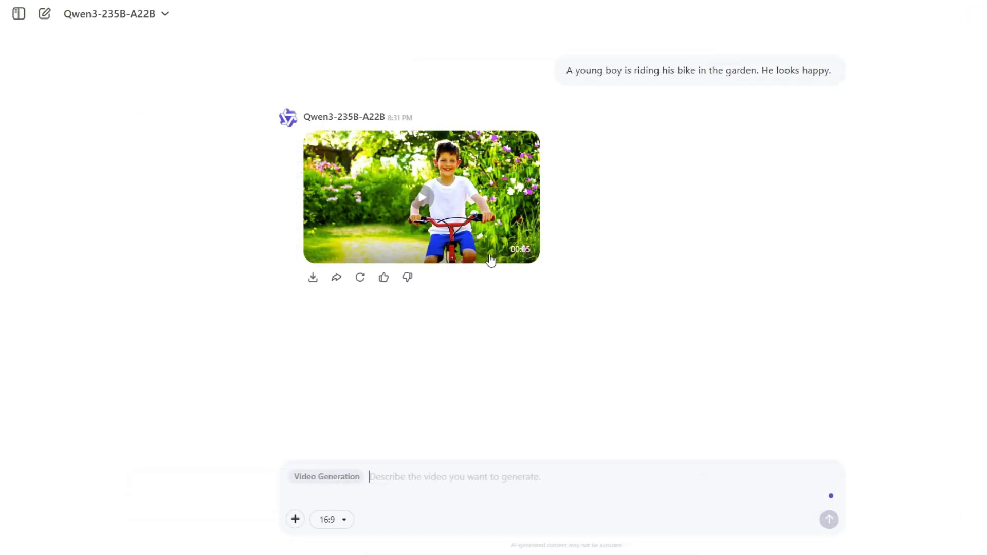
Open the generated bike video enlarged, replay it and pause it partway
{"action": "left_click", "coordinate": [404, 190]}
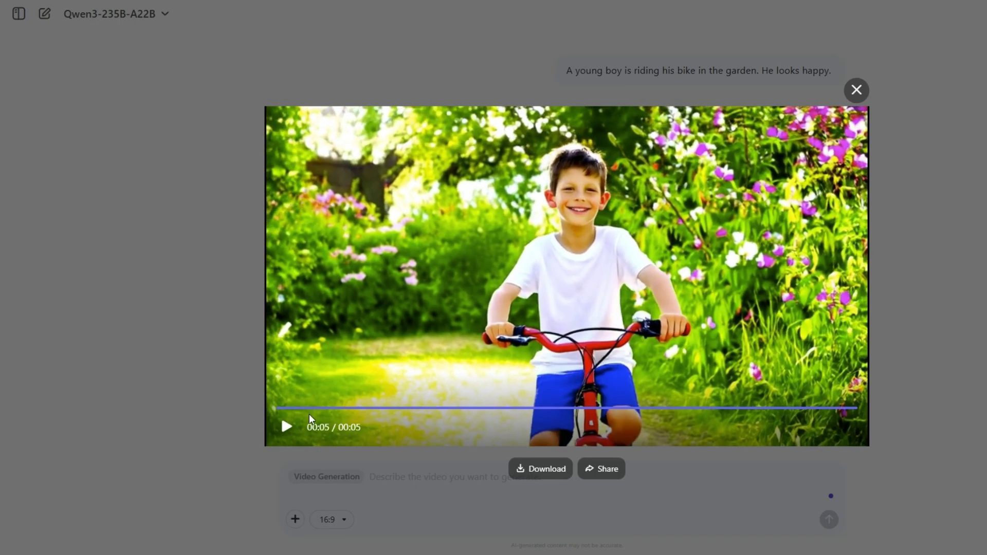
{"action": "left_click", "coordinate": [286, 428]}
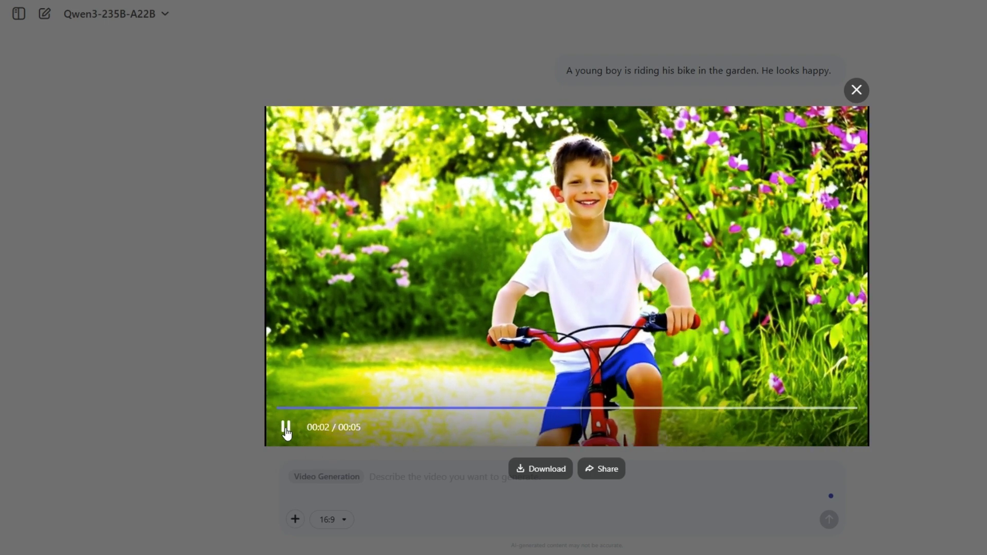
{"action": "left_click", "coordinate": [286, 428]}
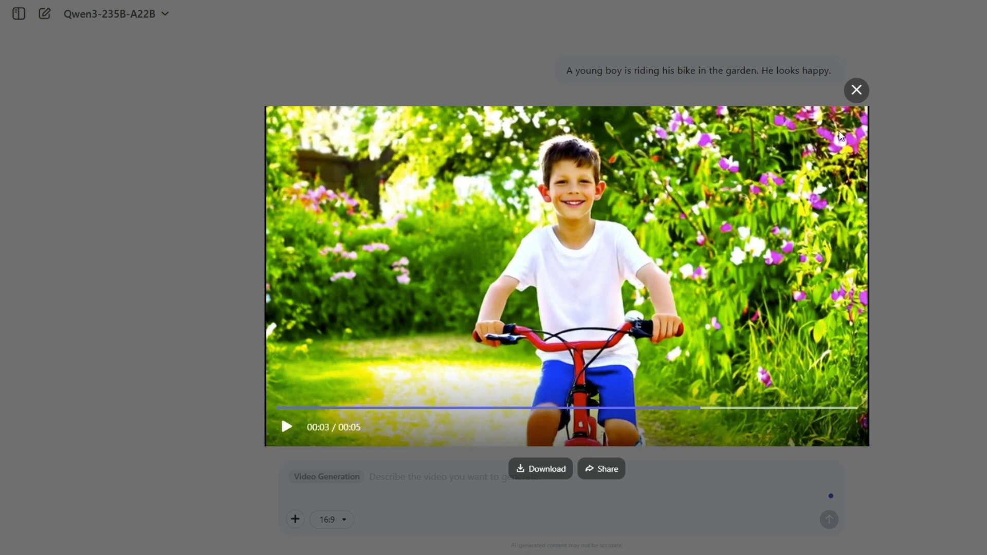
Close the enlarged bike video and start a new chat with no generation mode selected
{"action": "left_click", "coordinate": [856, 90]}
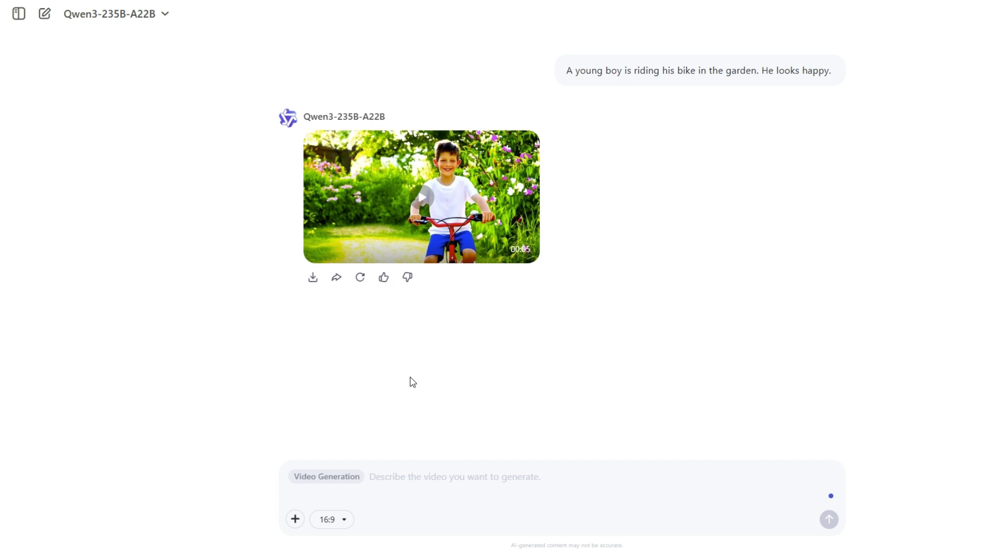
{"action": "key", "text": "ctrl+shift+o"}
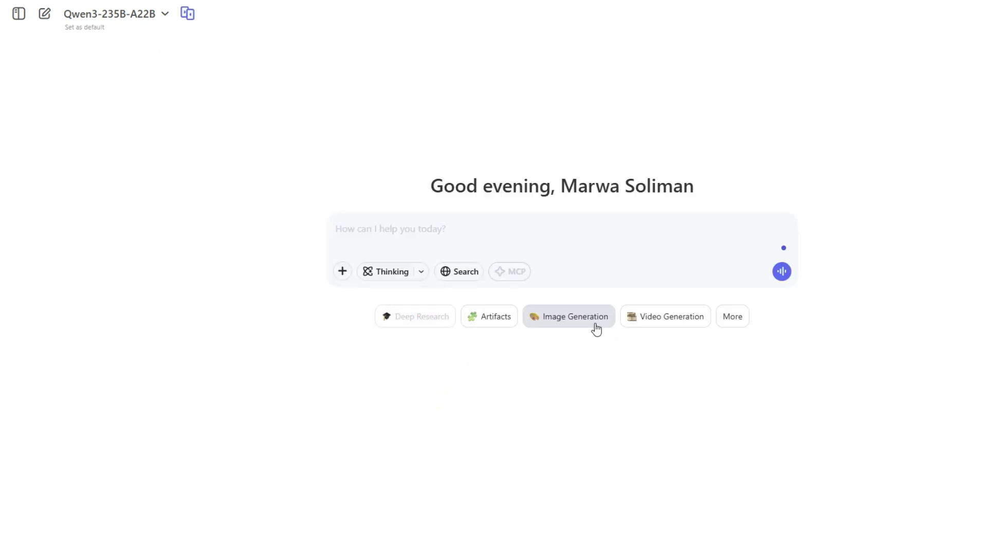
{"action": "left_click", "coordinate": [488, 316]}
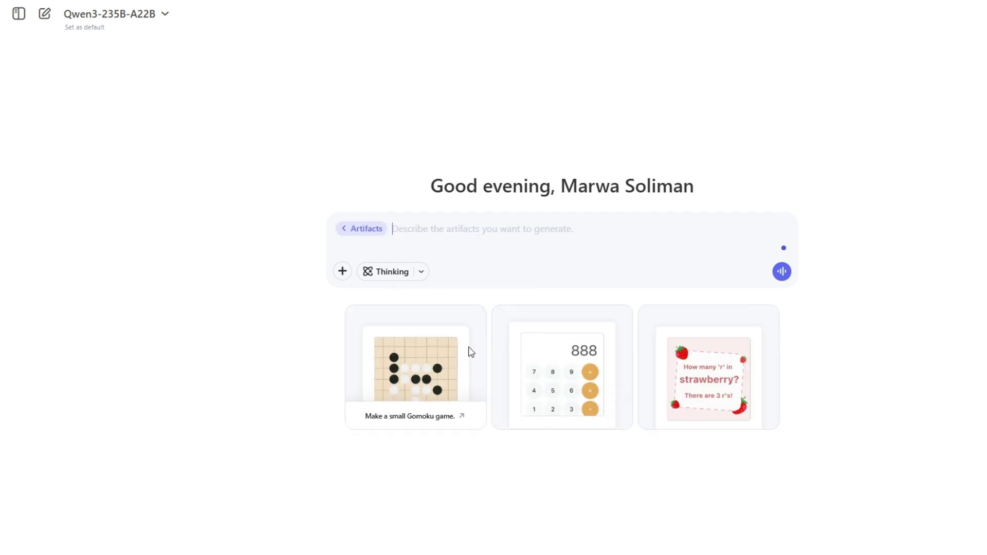
{"action": "key", "text": "BackSpace"}
Submit in Artifacts mode the prompt "Create a red color 3d circle loops in dark space fill with stars by using html.css and java script animations"
{"action": "type", "text": "Create a 3"}
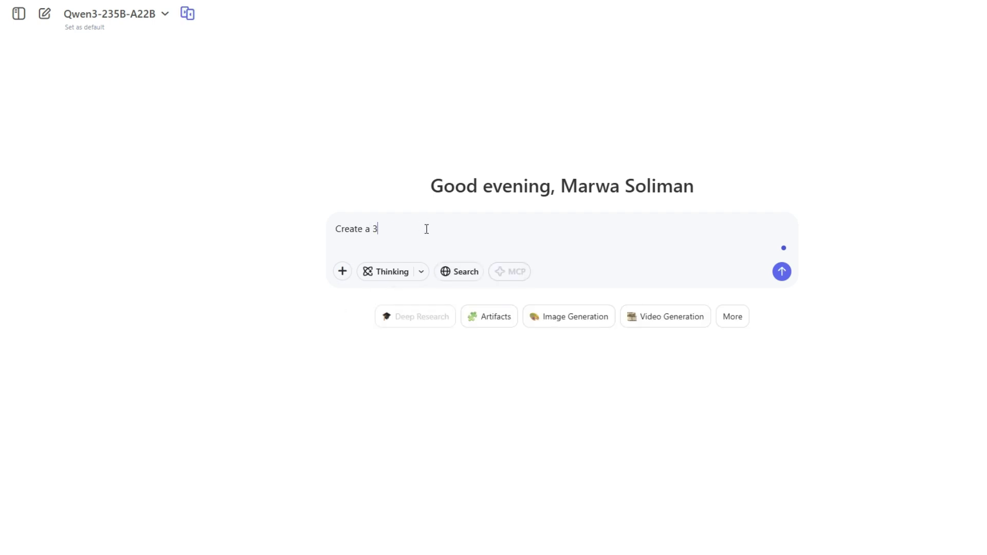
{"action": "type", "text": "d circle"}
{"action": "left_click", "coordinate": [377, 229]}
{"action": "type", "text": "red color 3d circle loops in drak space f"}
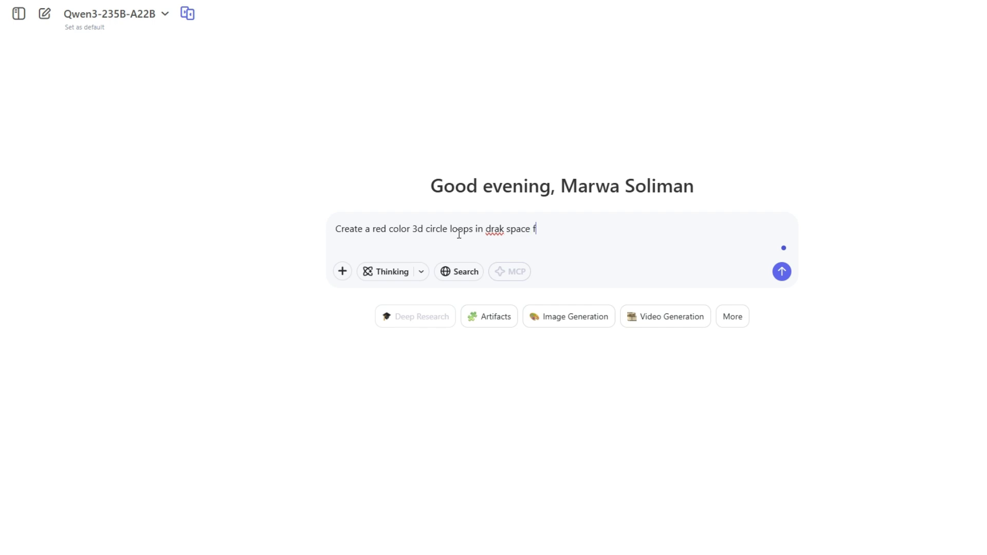
{"action": "type", "text": "ill with stars by using html"}
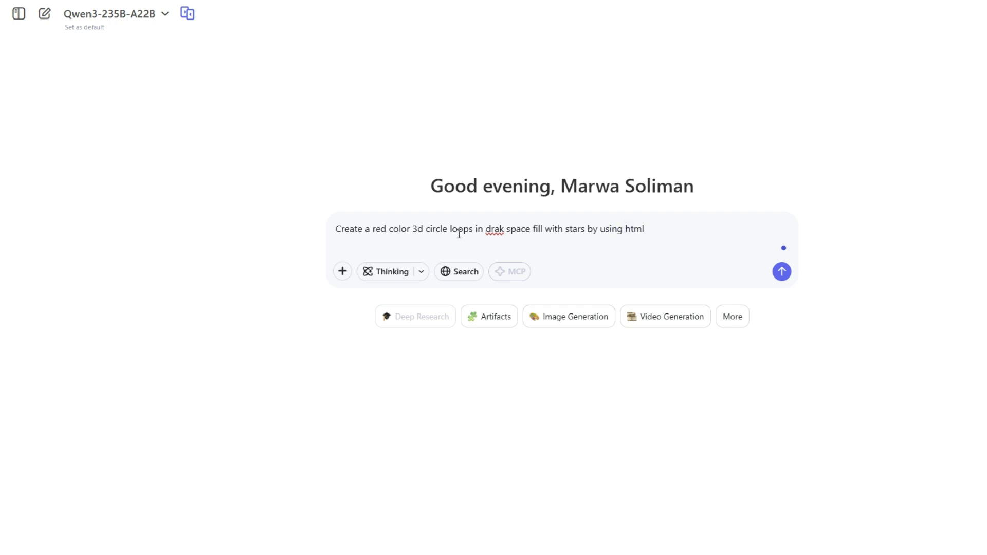
{"action": "type", "text": ",css and java script animations"}
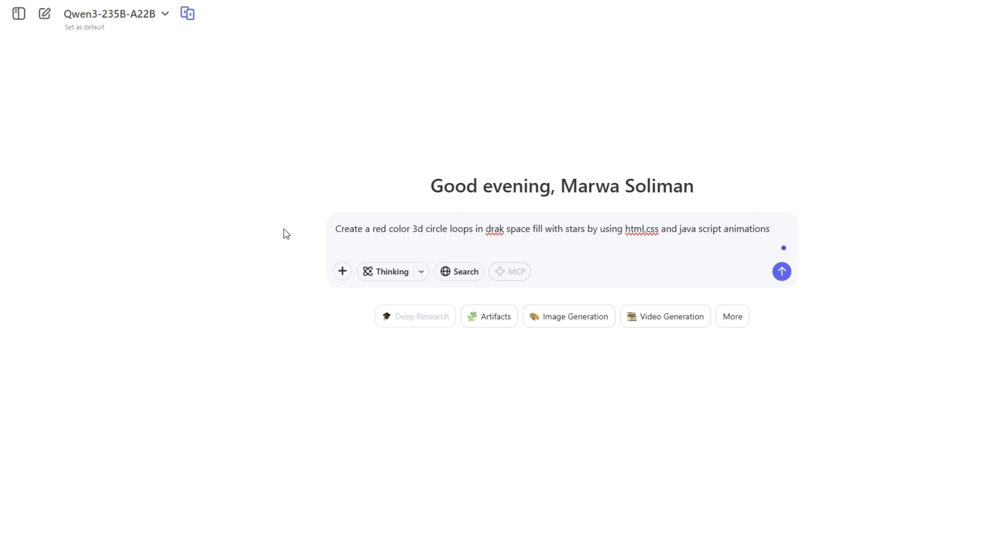
{"action": "left_click", "coordinate": [496, 322]}
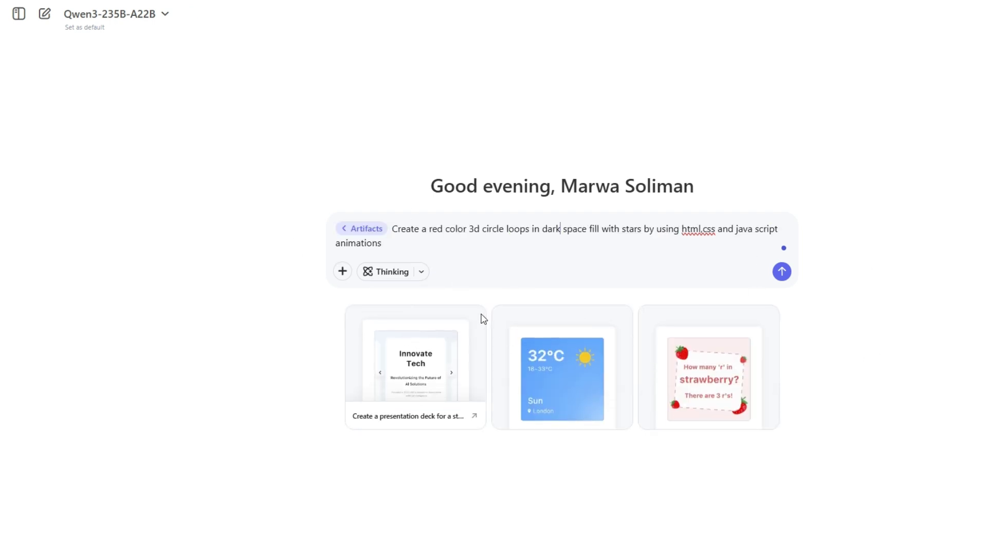
{"action": "left_click", "coordinate": [782, 273]}
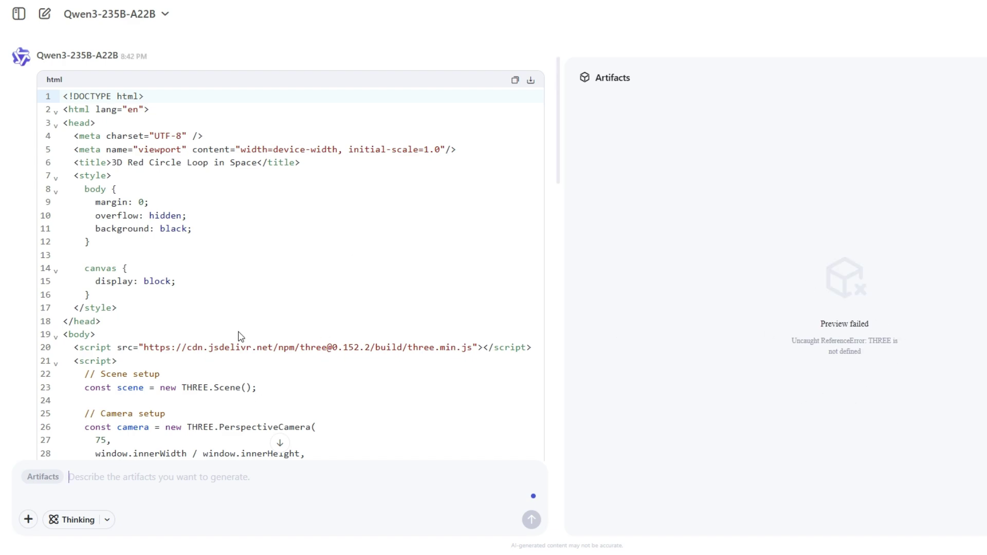
Run the preview of the generated HTML code and copy the full response to the clipboard
{"action": "scroll", "coordinate": [238, 335], "scroll_direction": "down", "scroll_amount": 5}
{"action": "scroll", "coordinate": [207, 410], "scroll_direction": "down", "scroll_amount": 13}
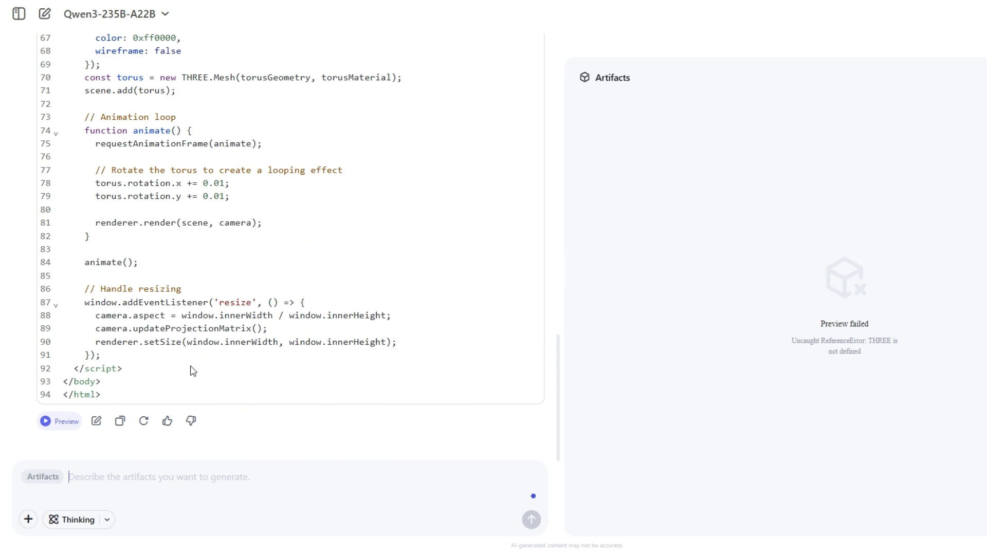
{"action": "left_click", "coordinate": [45, 421]}
{"action": "left_click", "coordinate": [120, 421]}
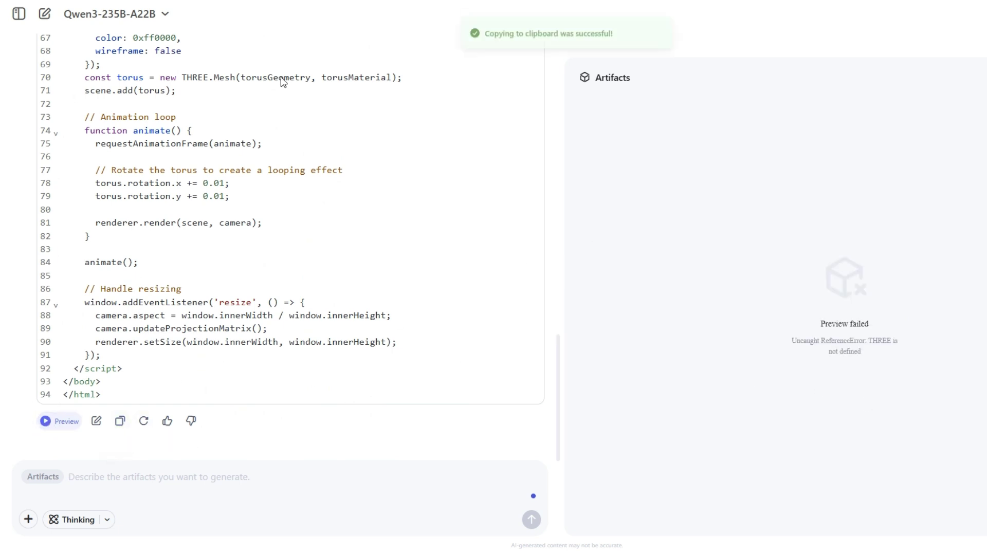
Open HTML Online Viewer (html.onlineviewer.net) in a new browser tab and replace its placeholder text with the copied code
{"action": "key", "text": "ctrl+t"}
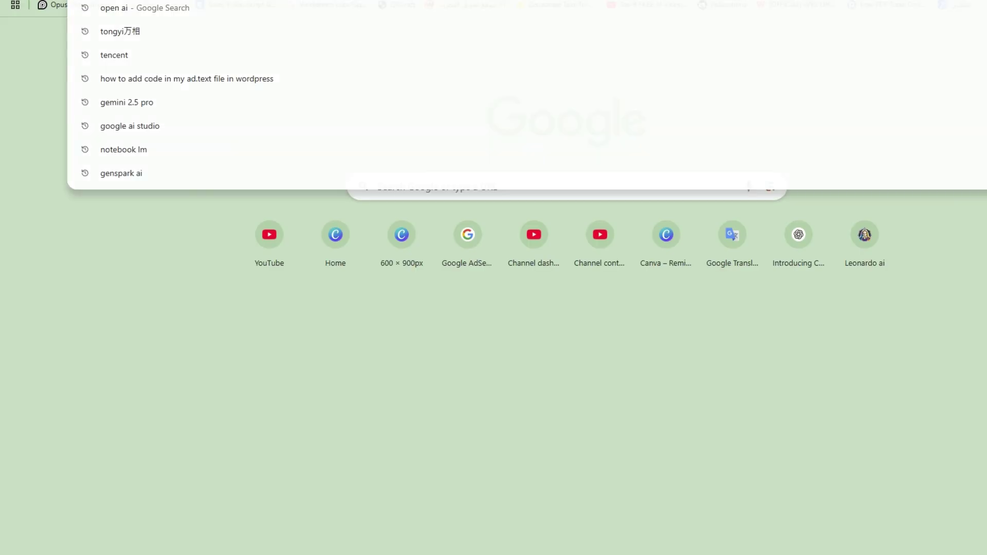
{"action": "type", "text": "hr"}
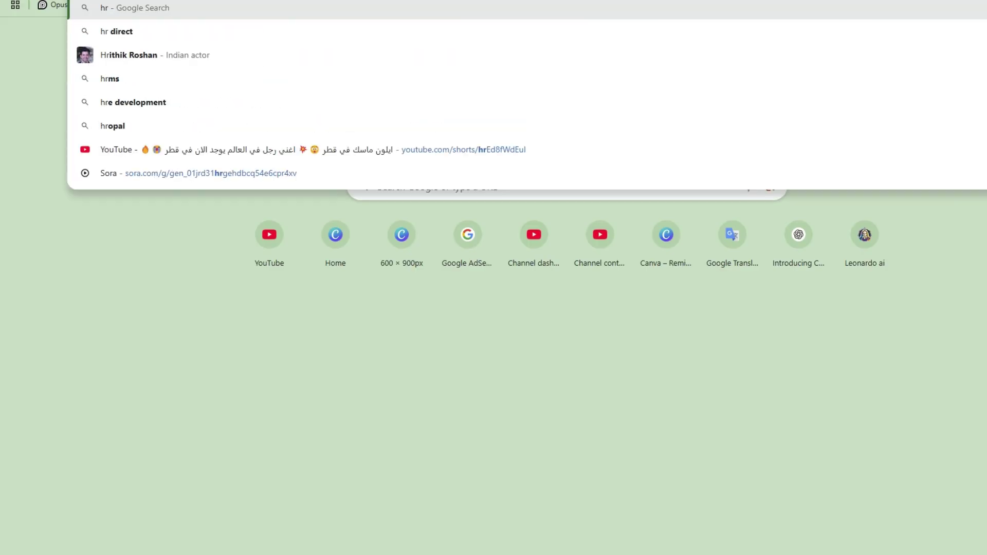
{"action": "key", "text": "BackSpace"}
{"action": "type", "text": "t"}
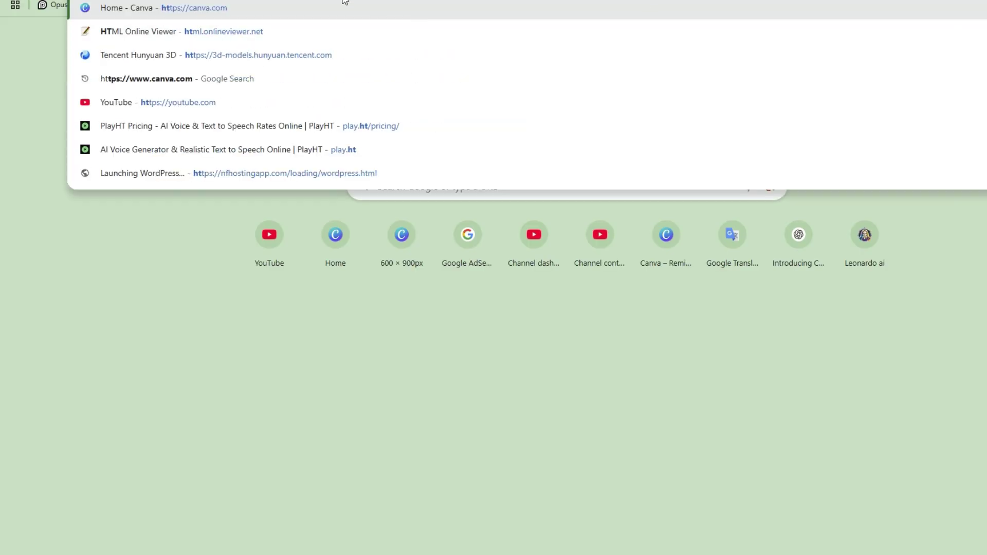
{"action": "left_click", "coordinate": [309, 32]}
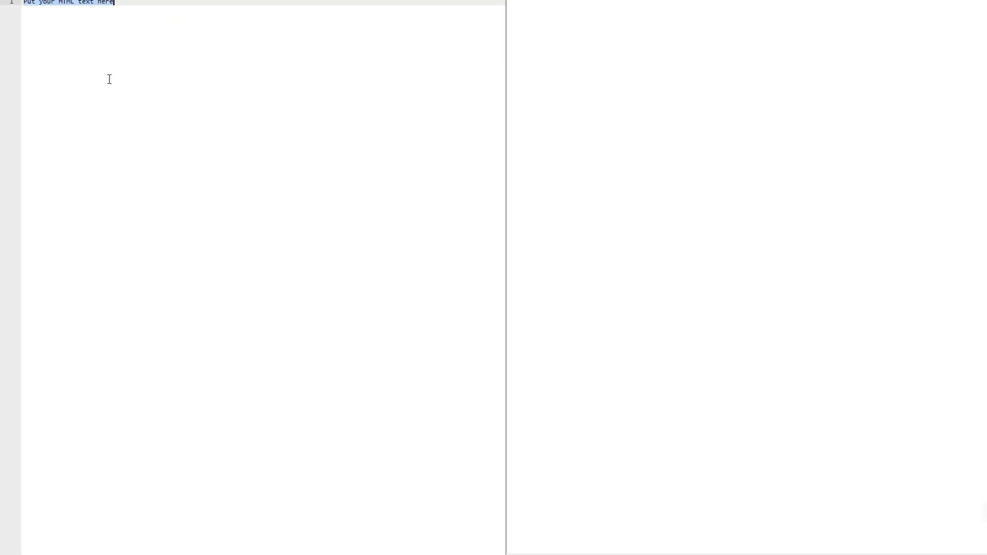
{"action": "key", "text": "ctrl+v"}
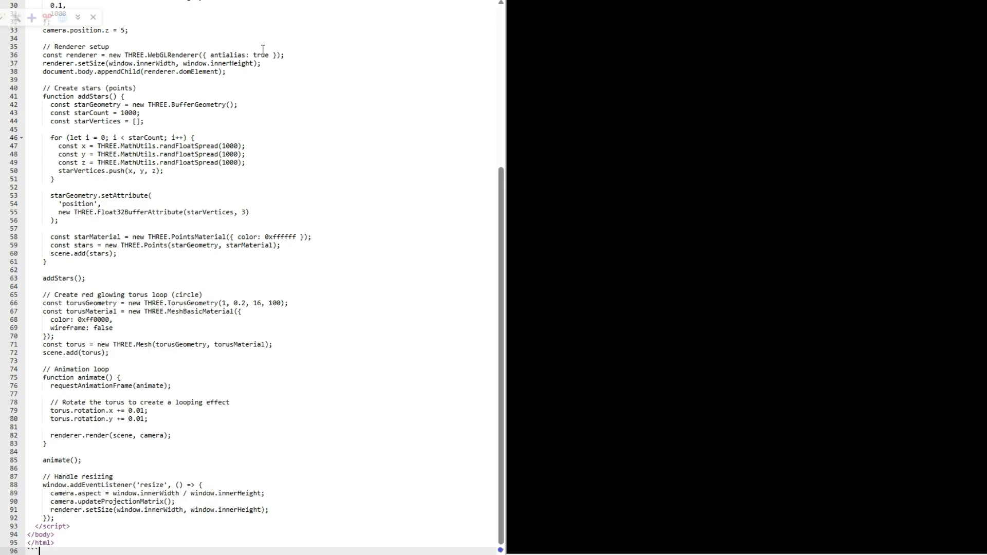